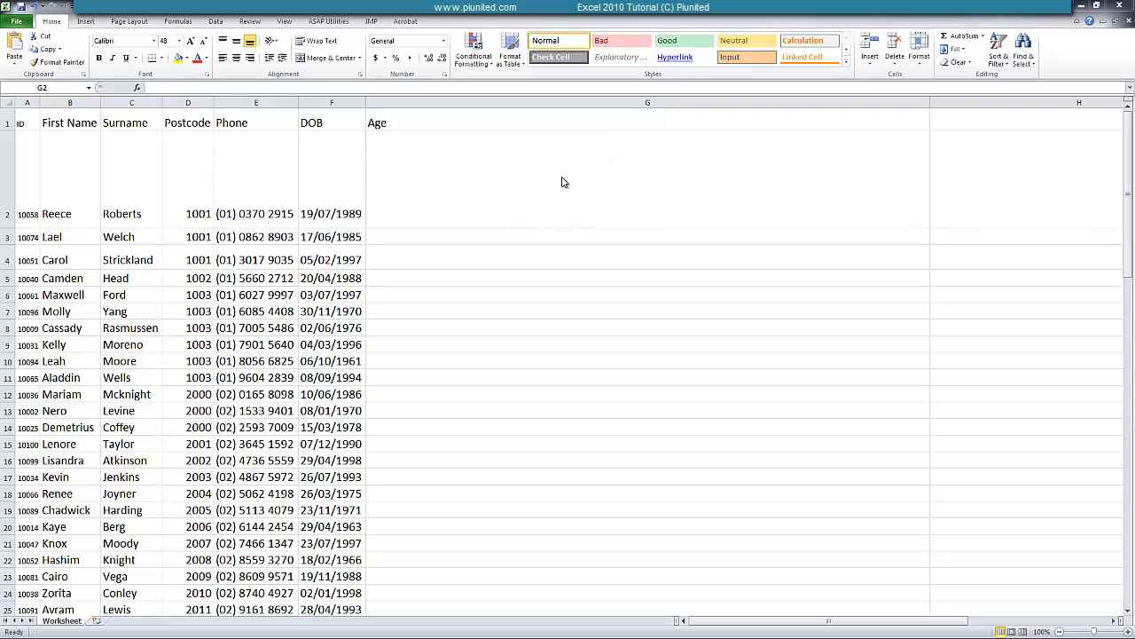
Enter =datedif(F2,today(),"Y") in cell G2 to calculate the first person's age in years from the DOB
left_click(454, 121)
left_click(442, 125)
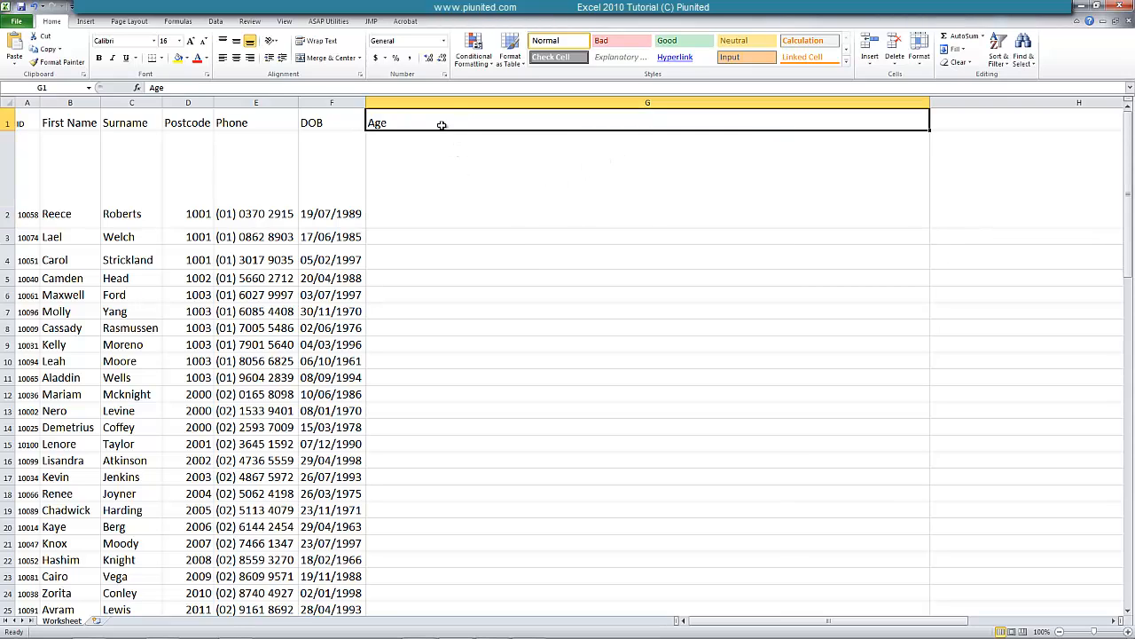
left_click(452, 195)
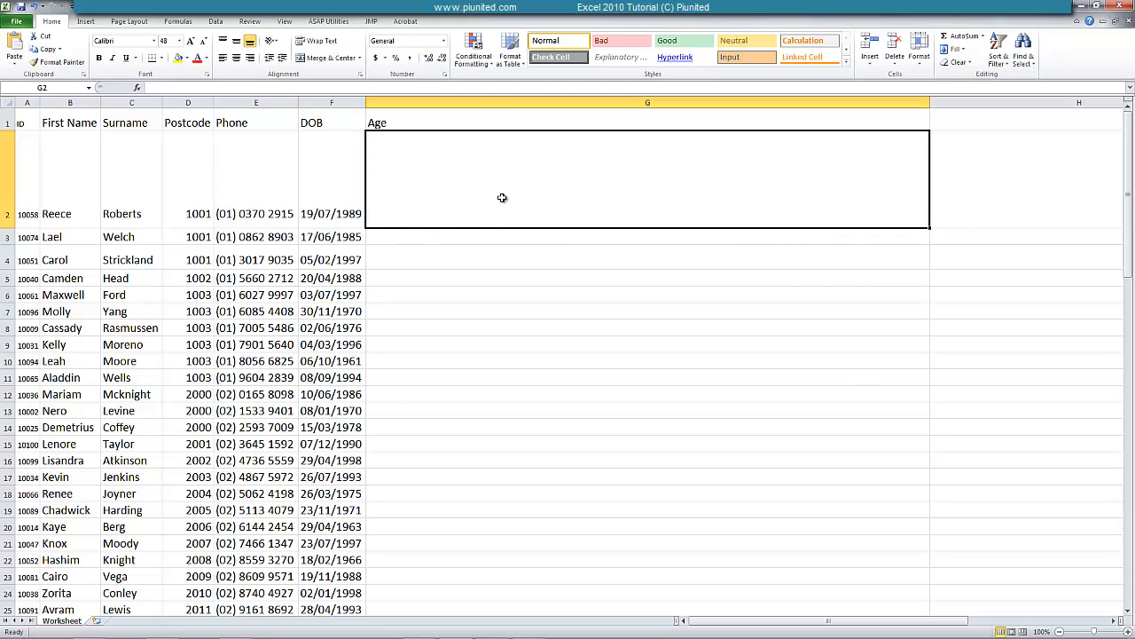
type("=datedif(")
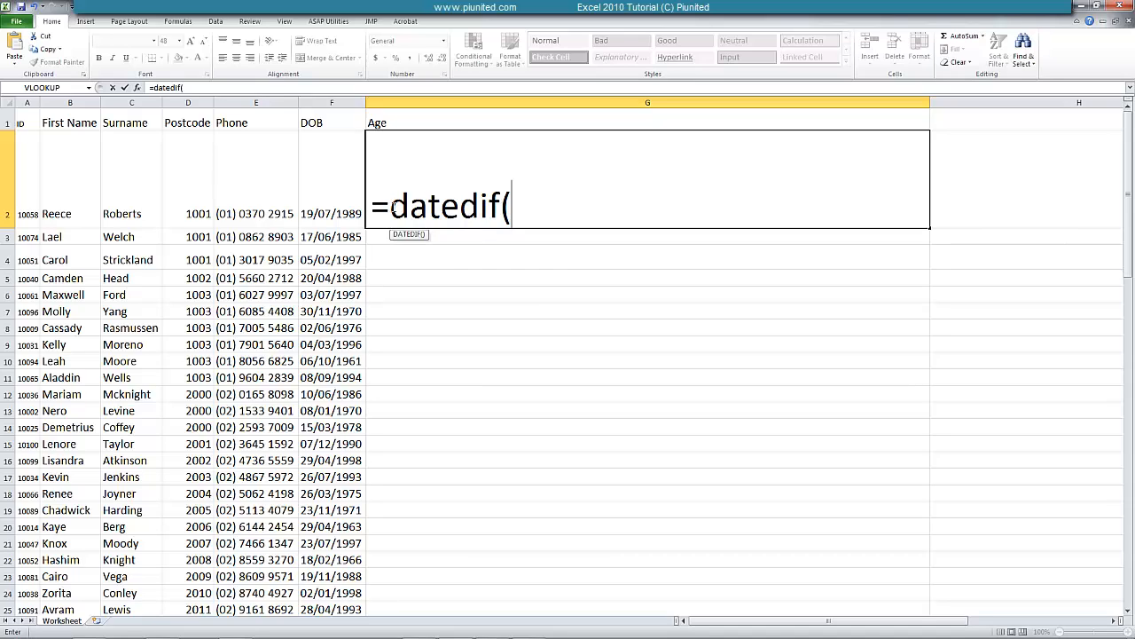
left_click(341, 199)
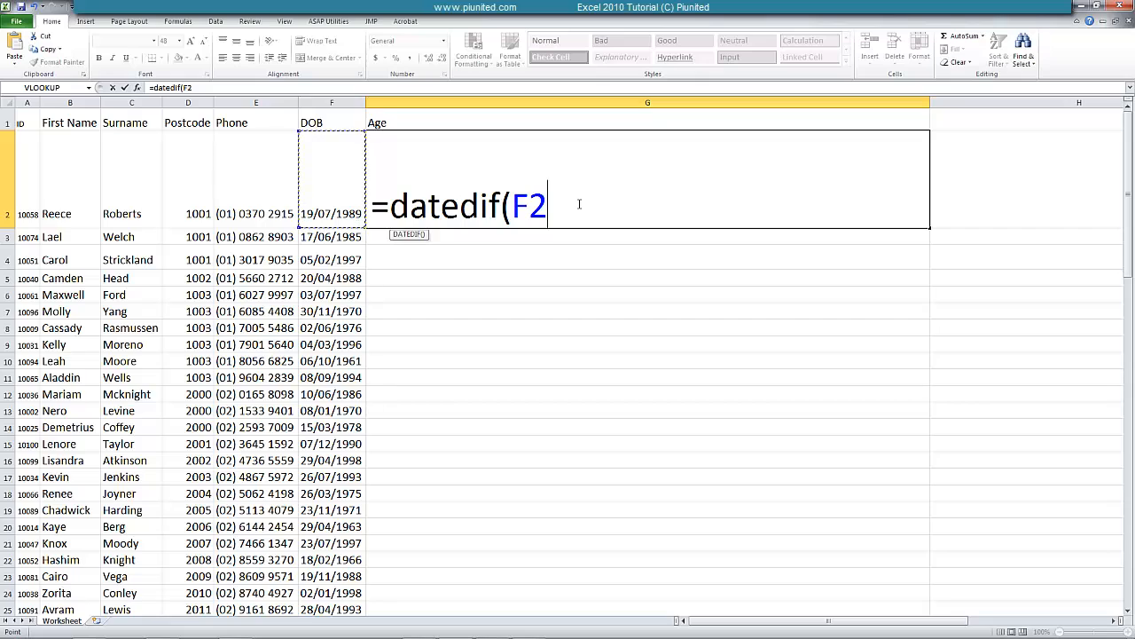
type(",today()")
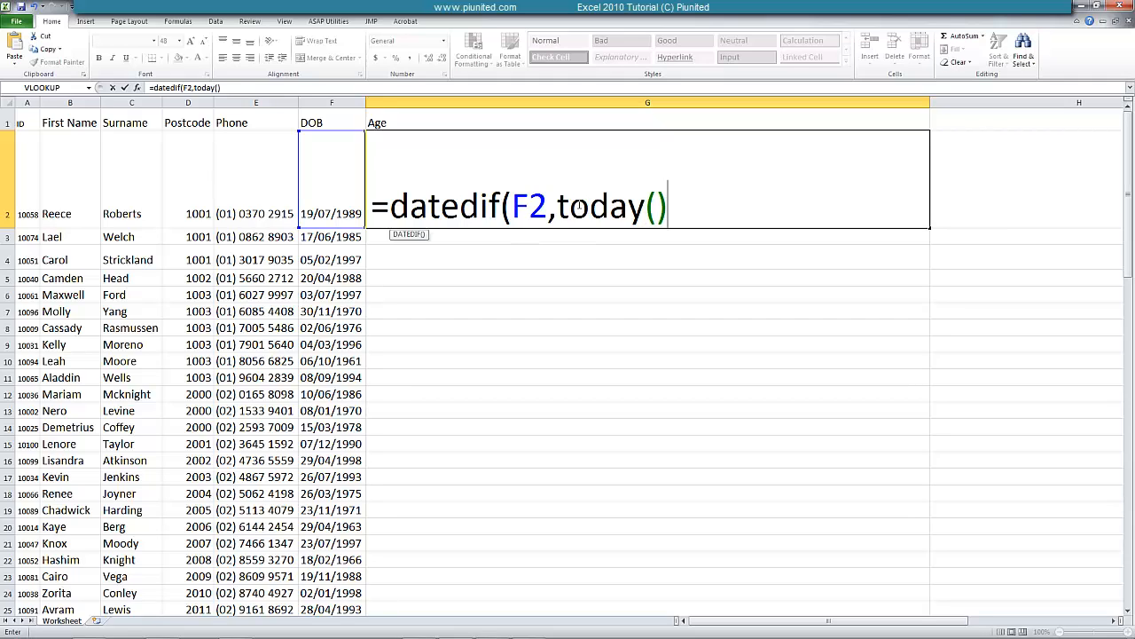
type(",")
type("\"Y\")")
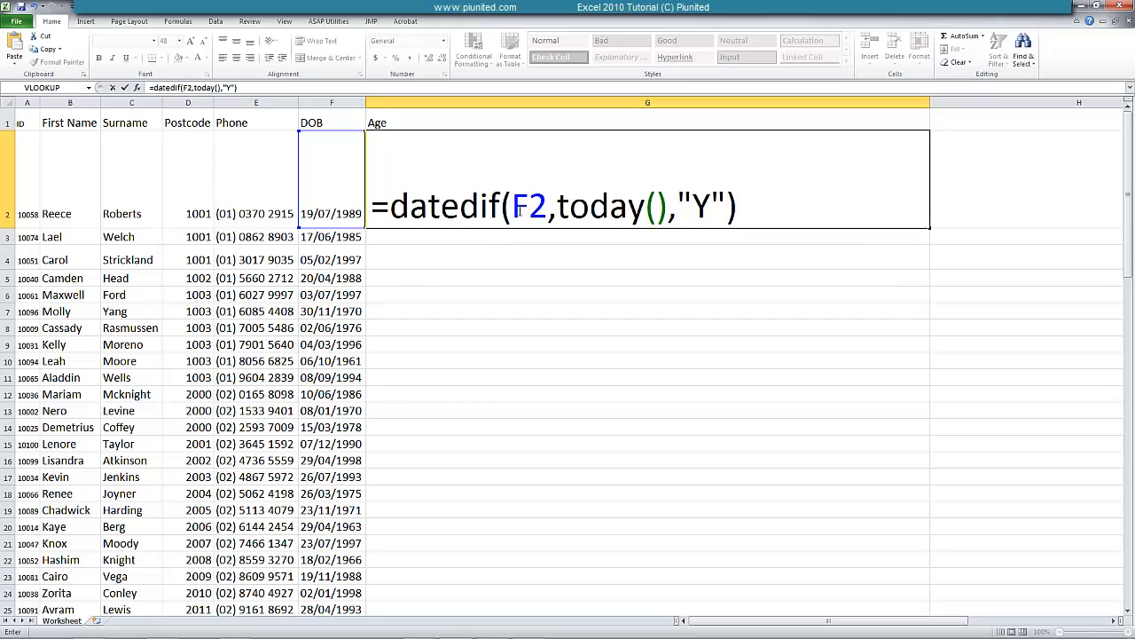
left_click_drag(513, 206, 676, 216)
left_click(681, 211)
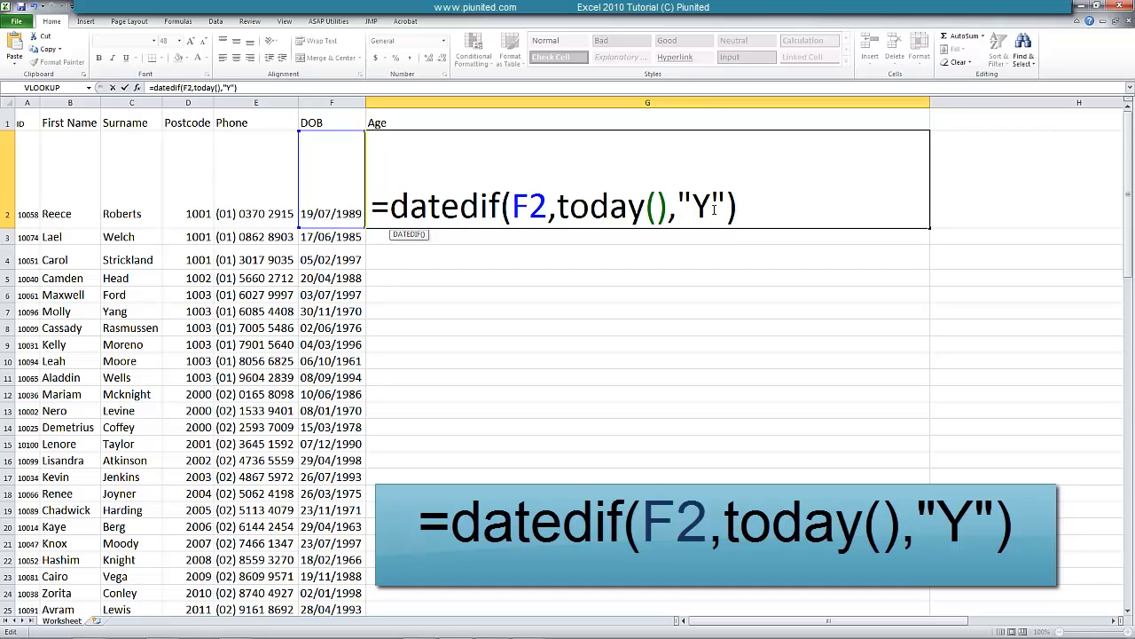
key("End")
key("Return")
Change the unit argument of the DATEDIF formula in G2 to "m" for months
left_click(855, 206)
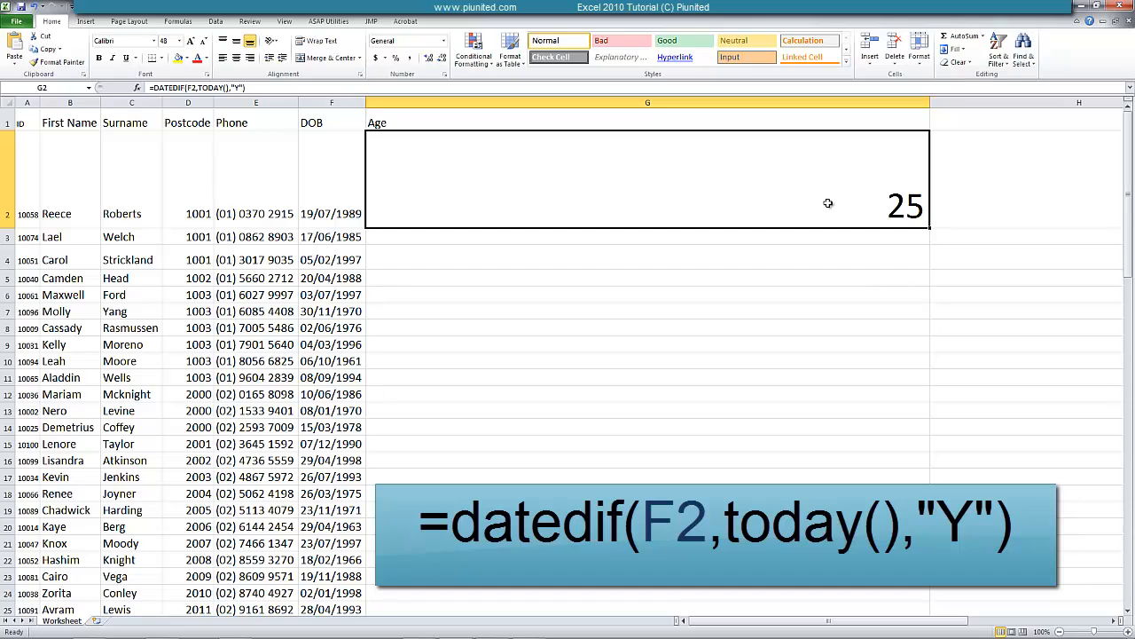
double_click(899, 195)
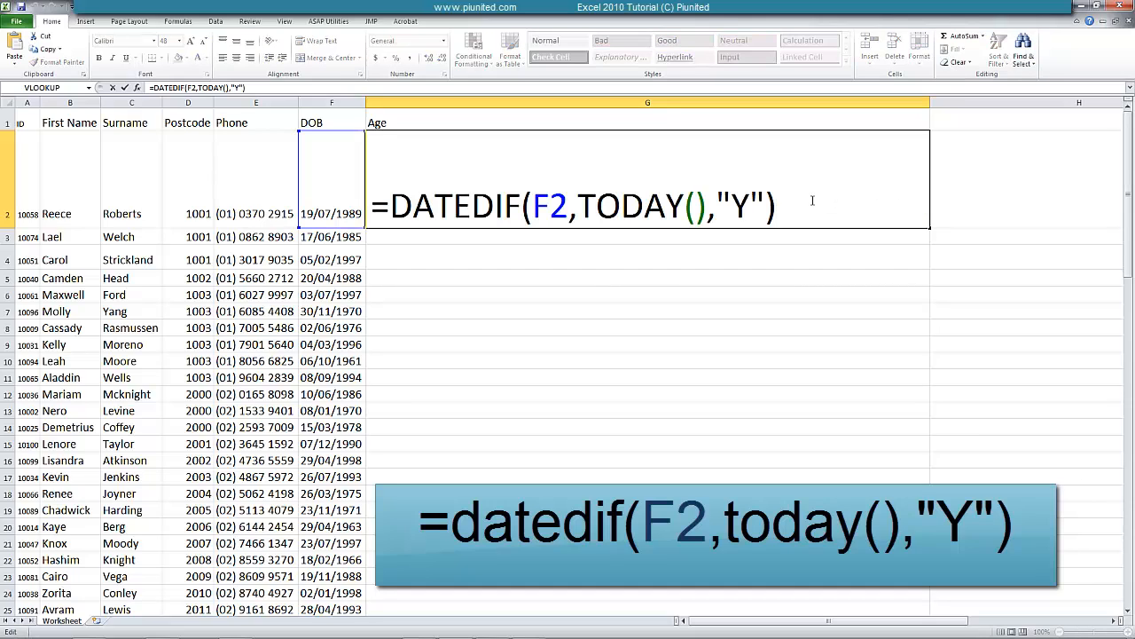
double_click(739, 205)
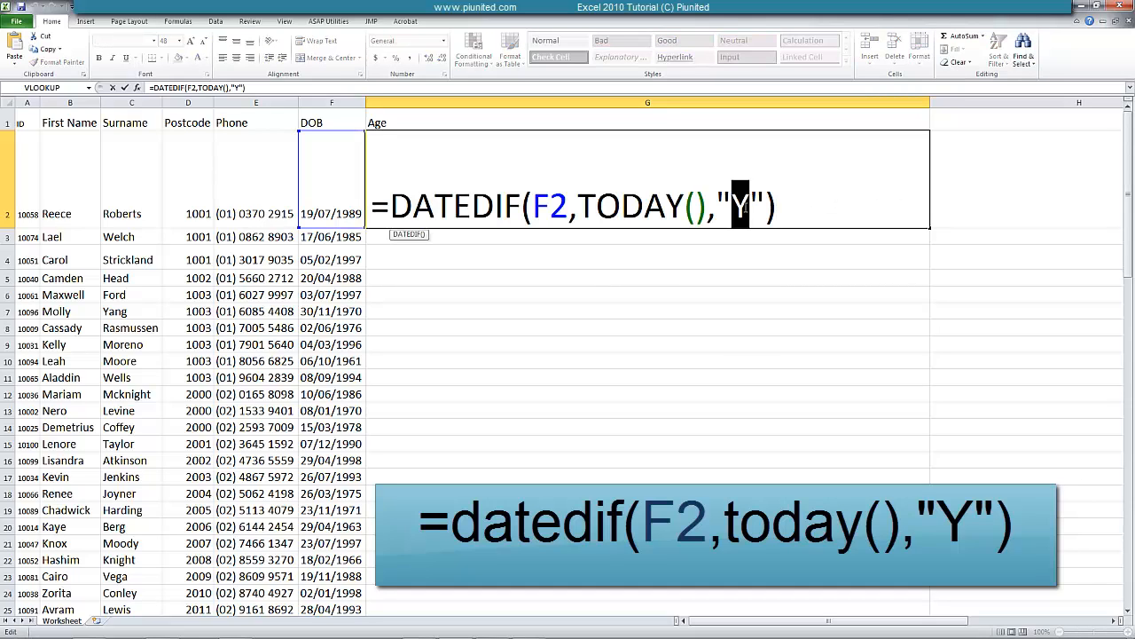
type("m")
key("Return")
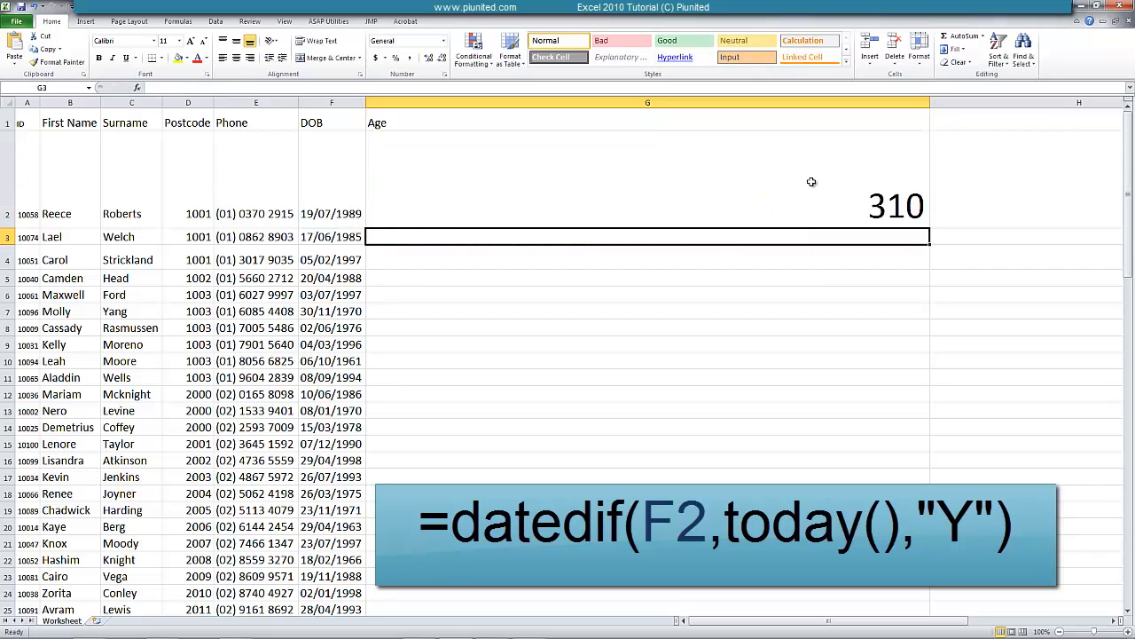
Change the unit argument of the DATEDIF formula in G2 to "d" for days
double_click(811, 182)
double_click(747, 205)
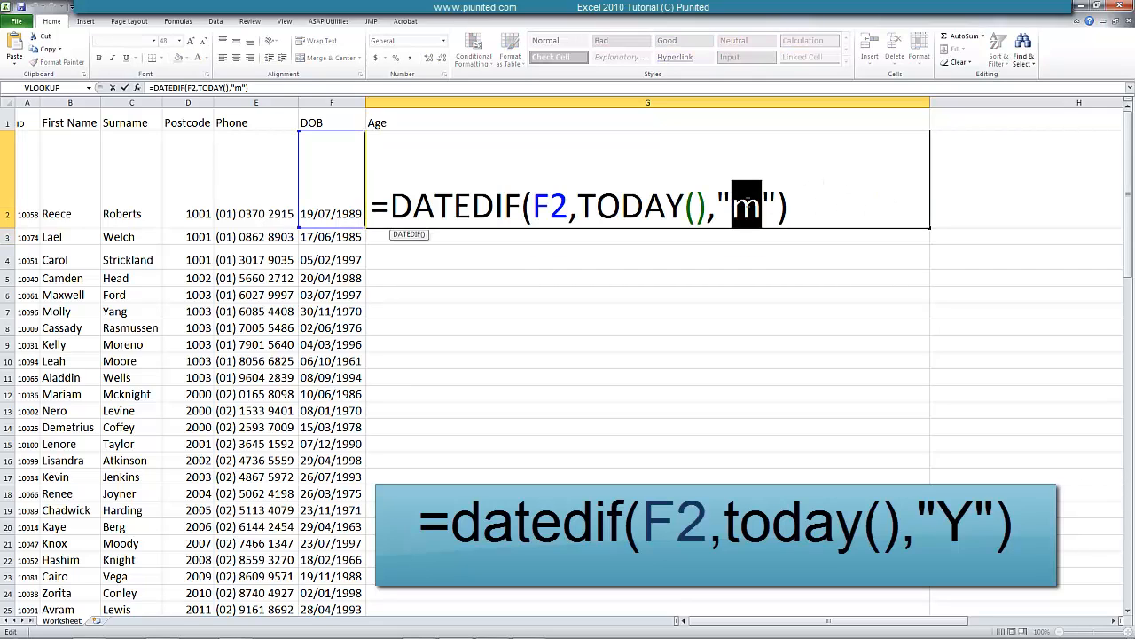
type("d")
key("Return")
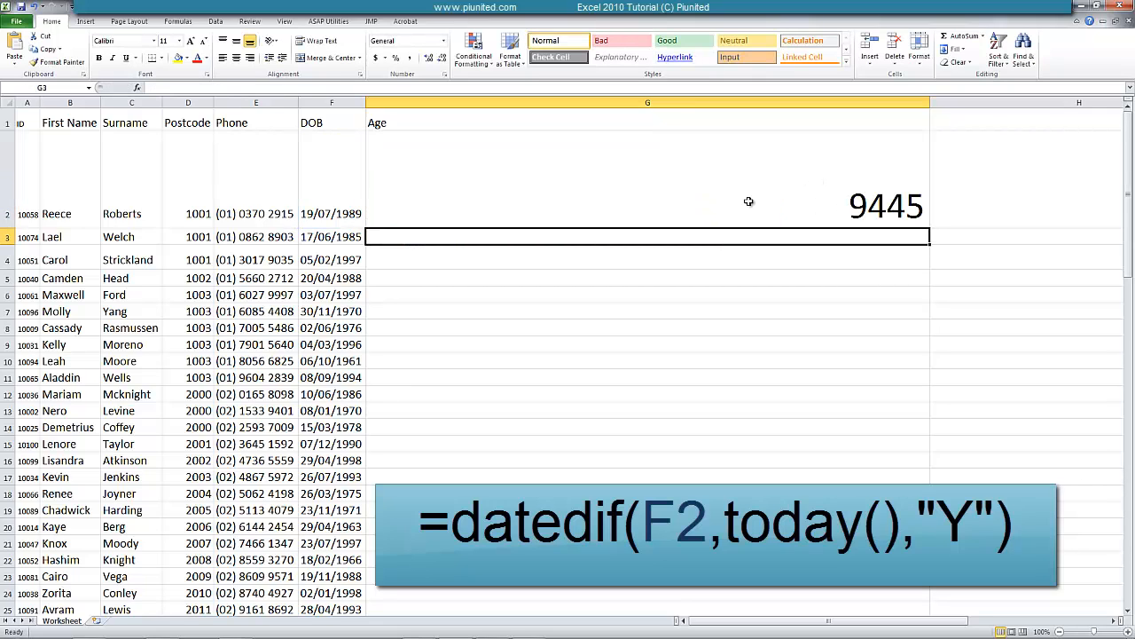
Set the unit argument of the DATEDIF formula in G2 to "y" for years
double_click(852, 202)
double_click(742, 208)
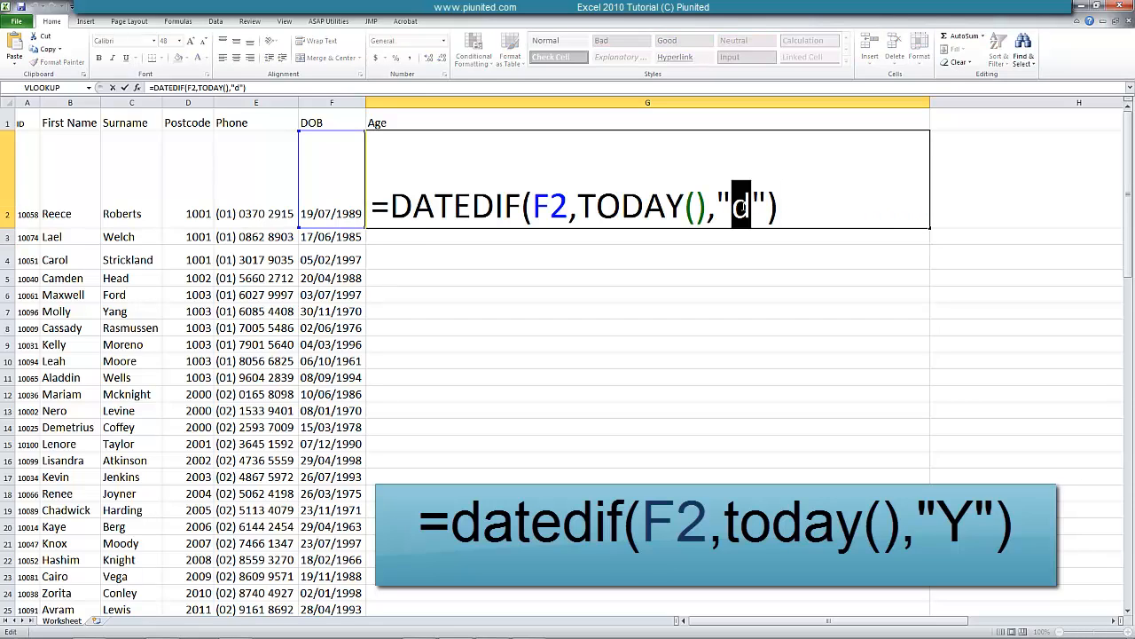
type("y")
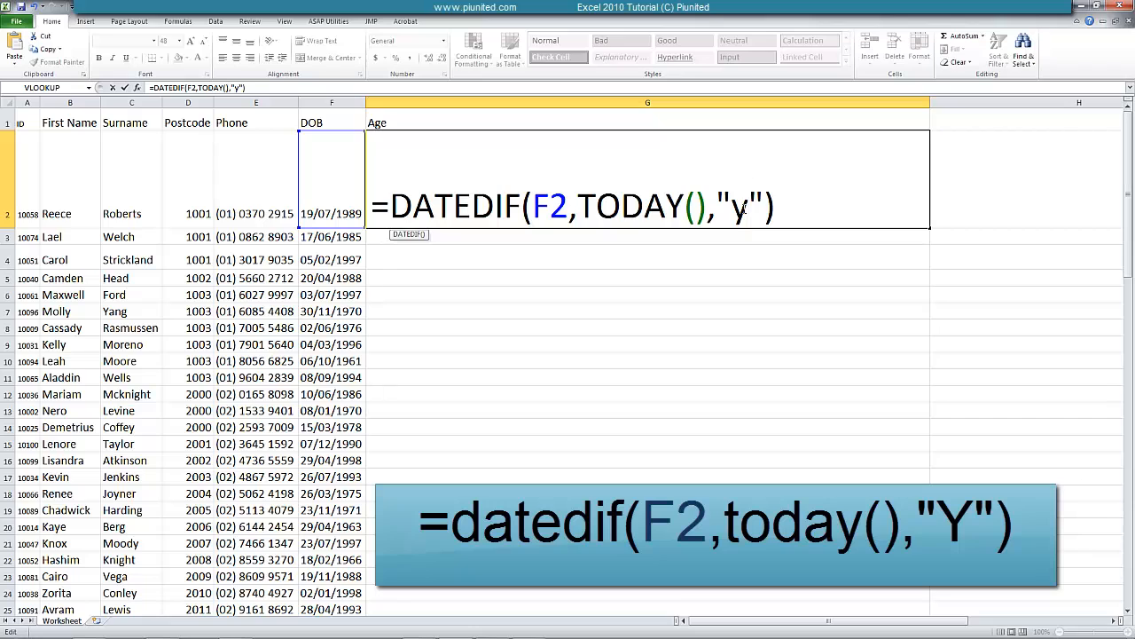
key("Return")
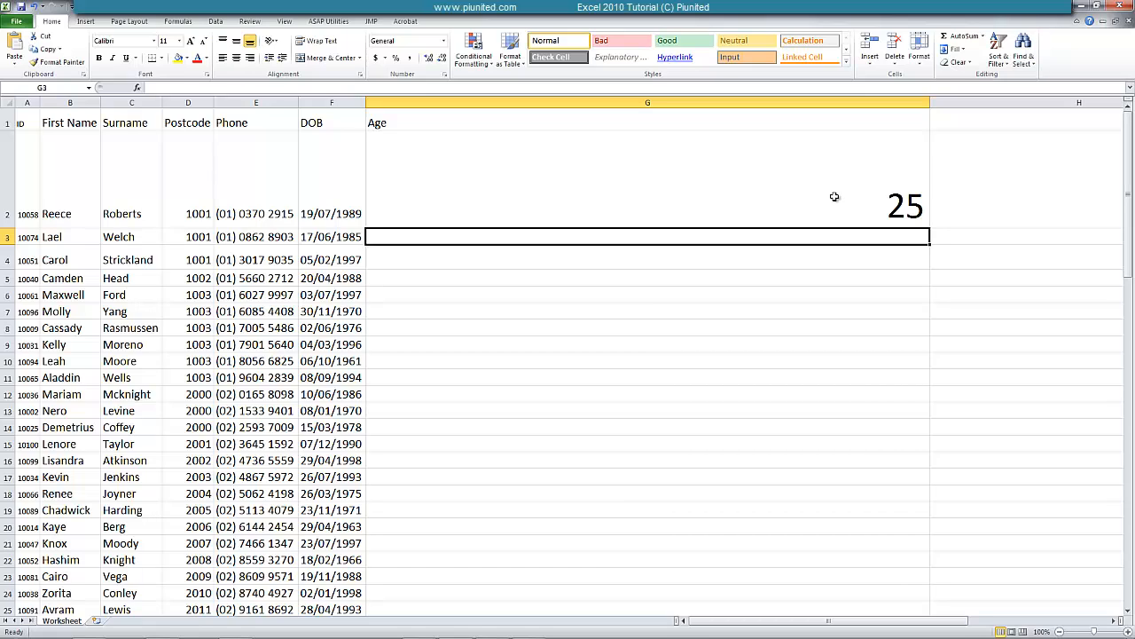
Highlight the TODAY() argument in G2's formula without changing it, and enter =today() in cell G3
double_click(831, 199)
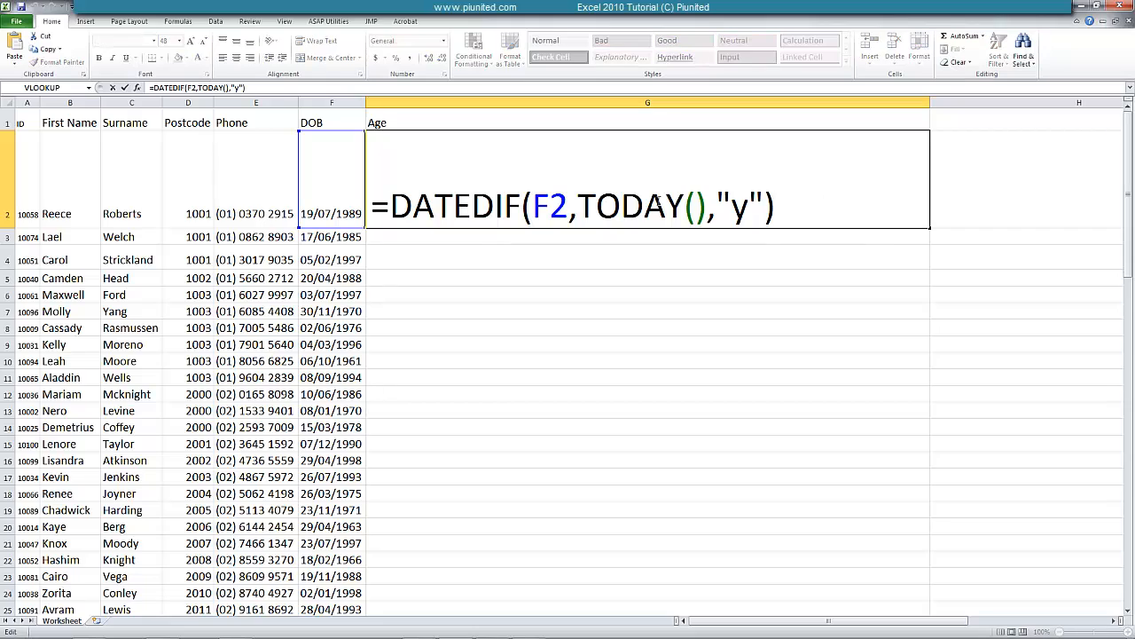
left_click_drag(577, 206, 707, 206)
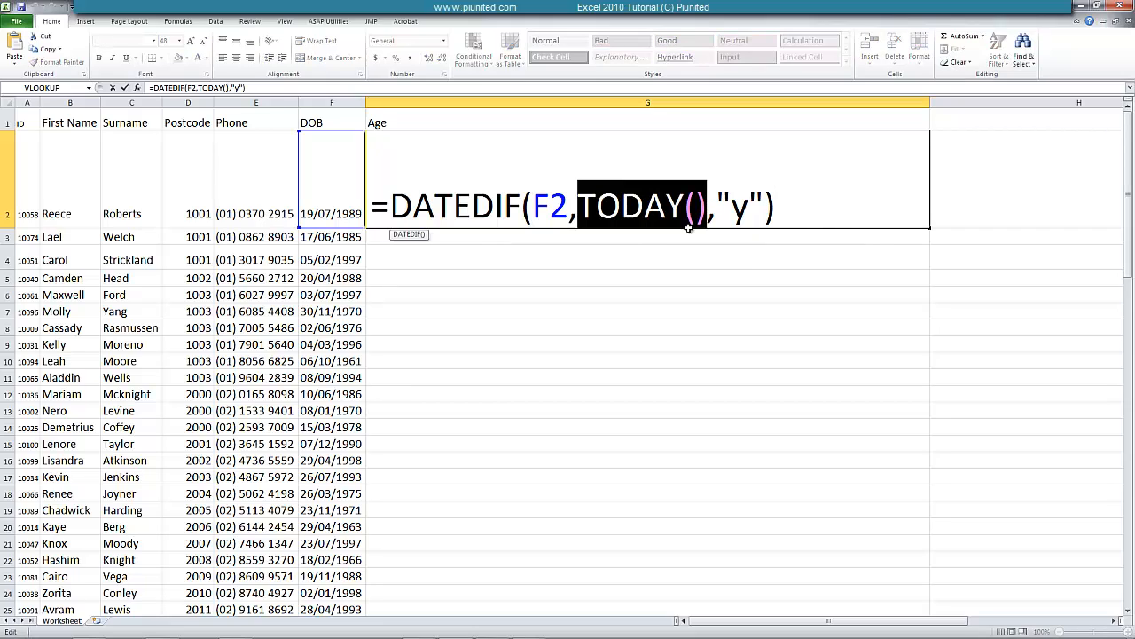
key("Return")
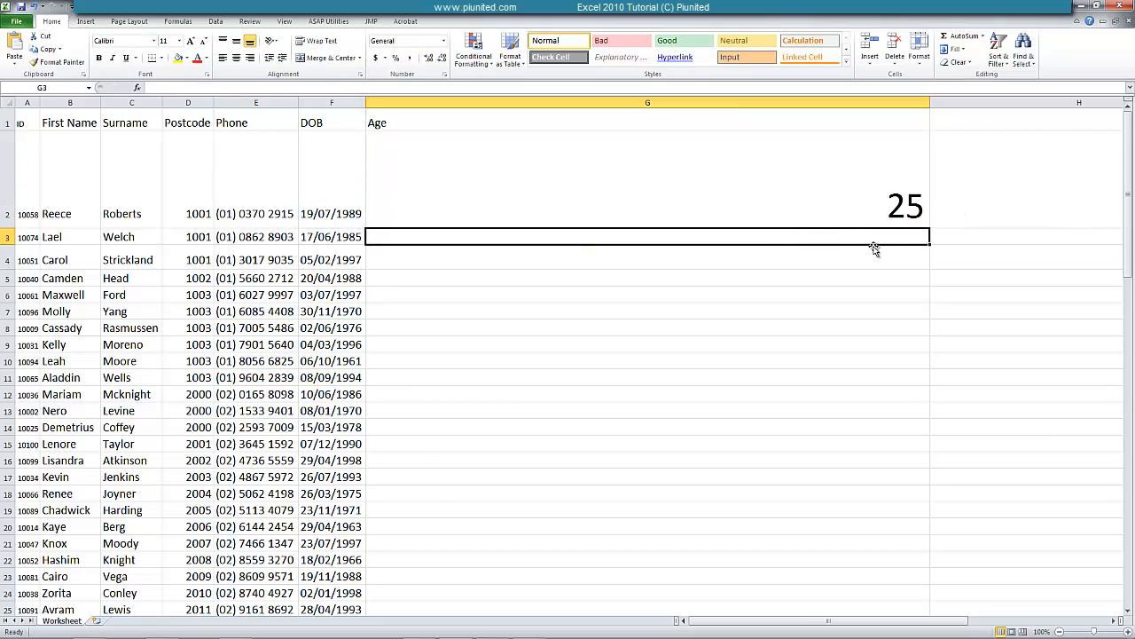
type("=")
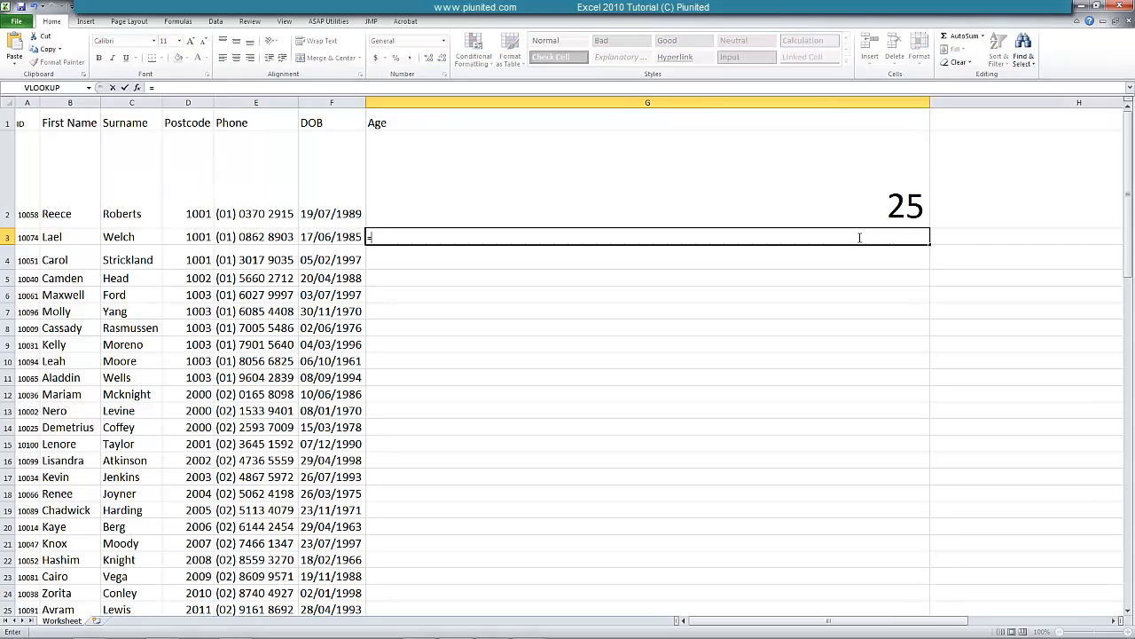
type("today()")
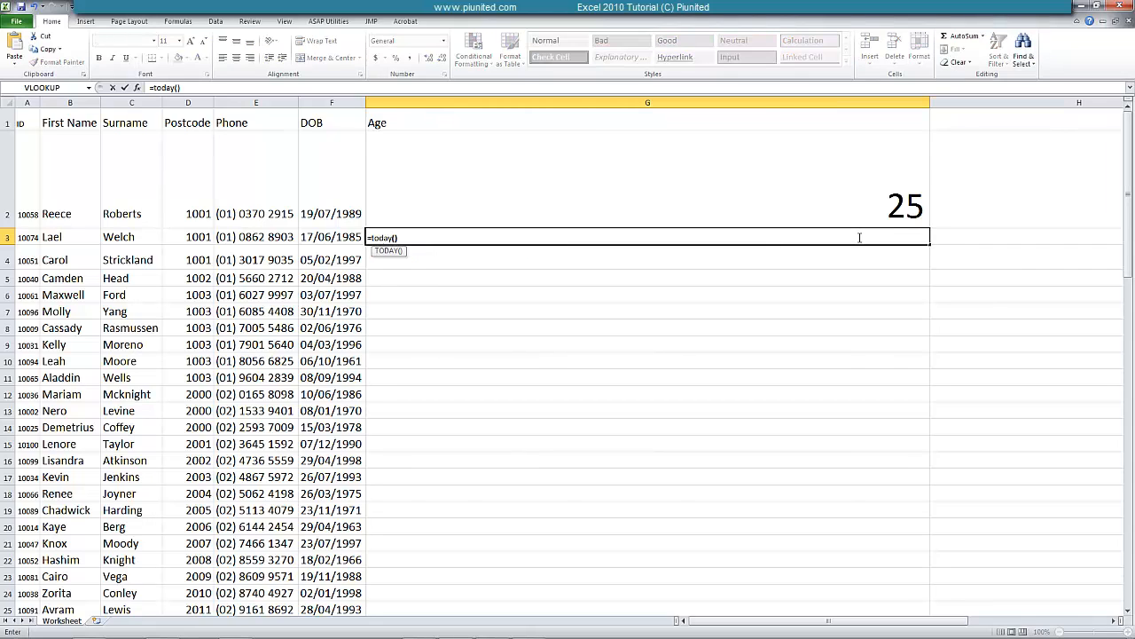
key("Return")
Set the font size of the date in cell G3 to 48 and view its formula
left_click(732, 237)
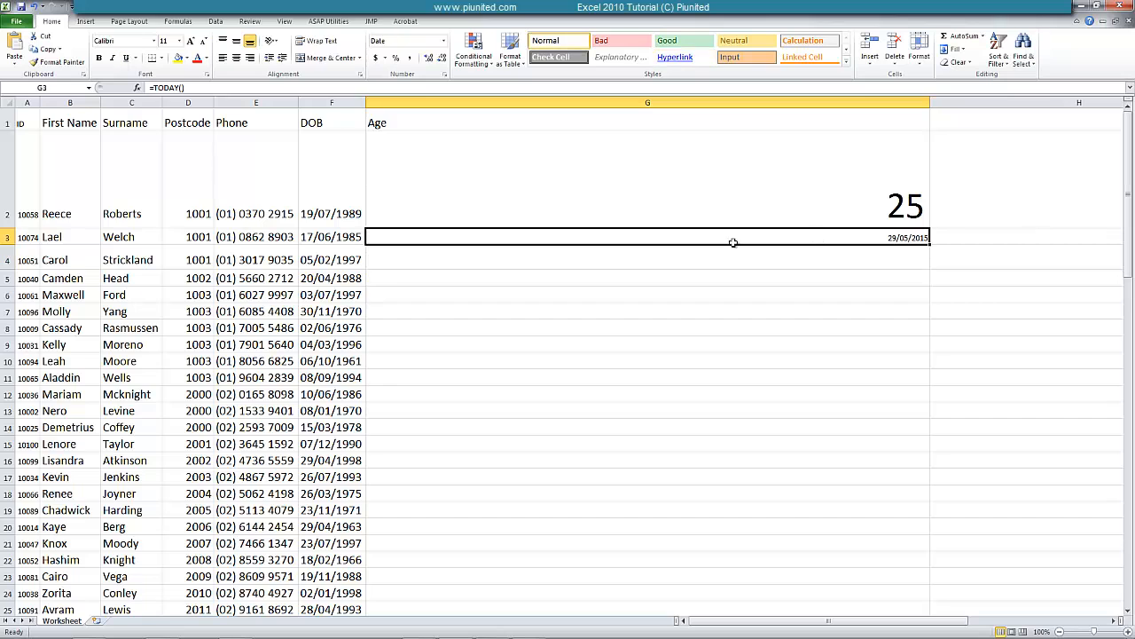
left_click(179, 41)
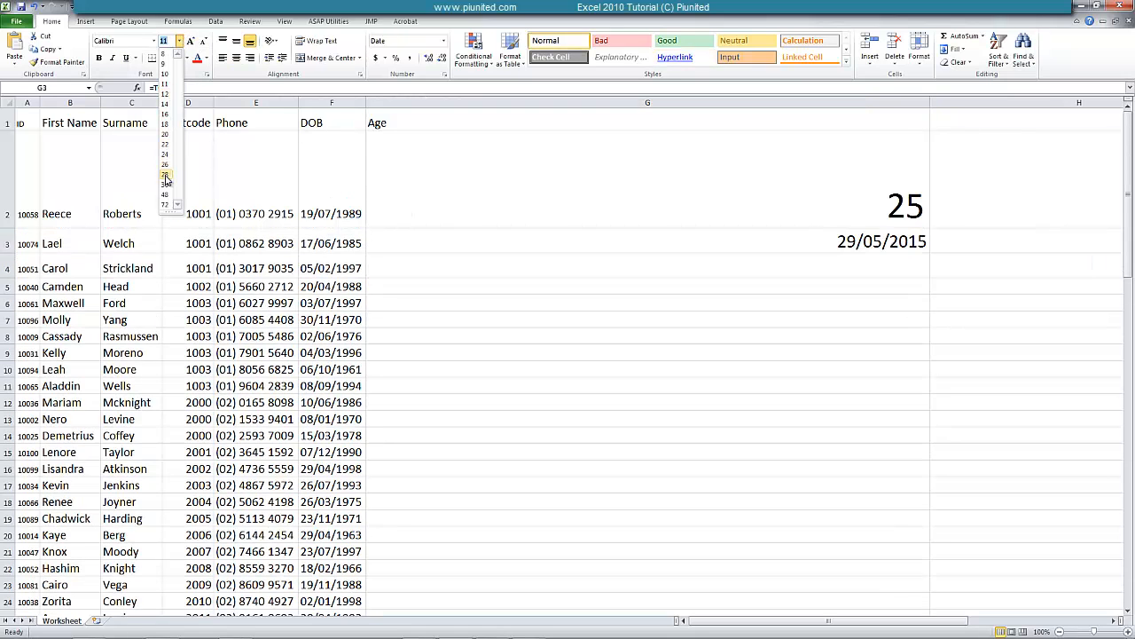
left_click(165, 195)
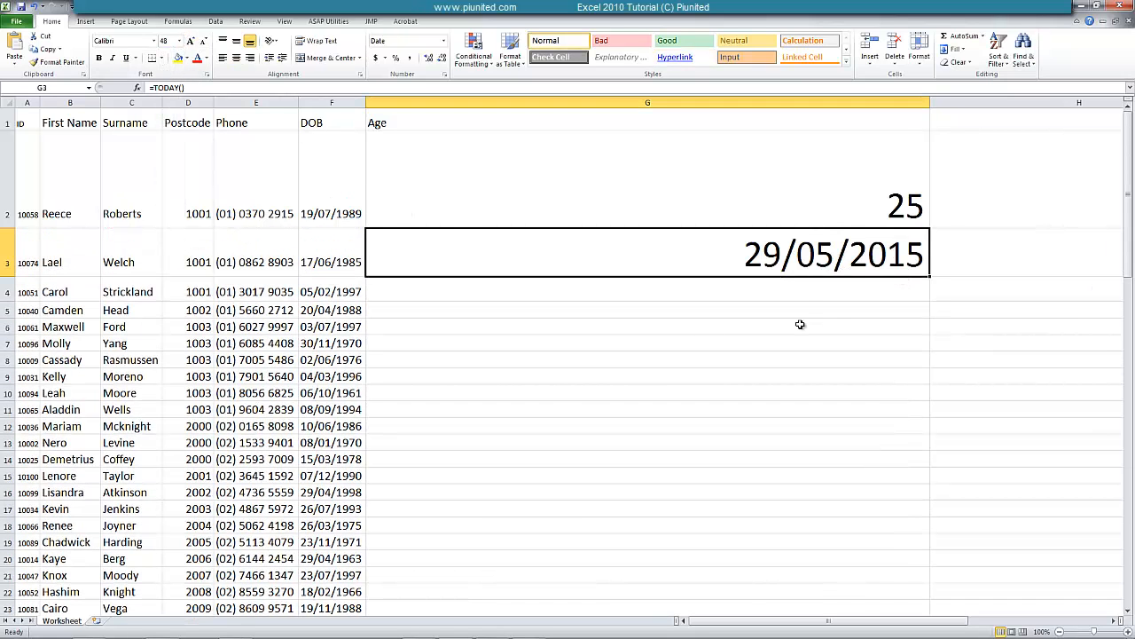
double_click(818, 259)
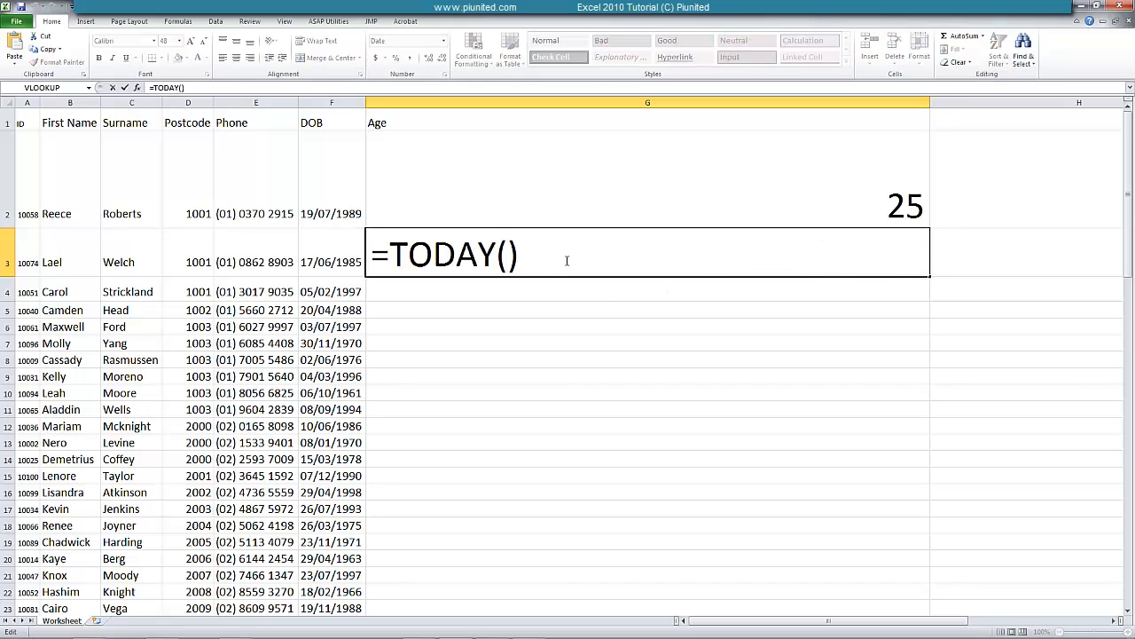
key("Return")
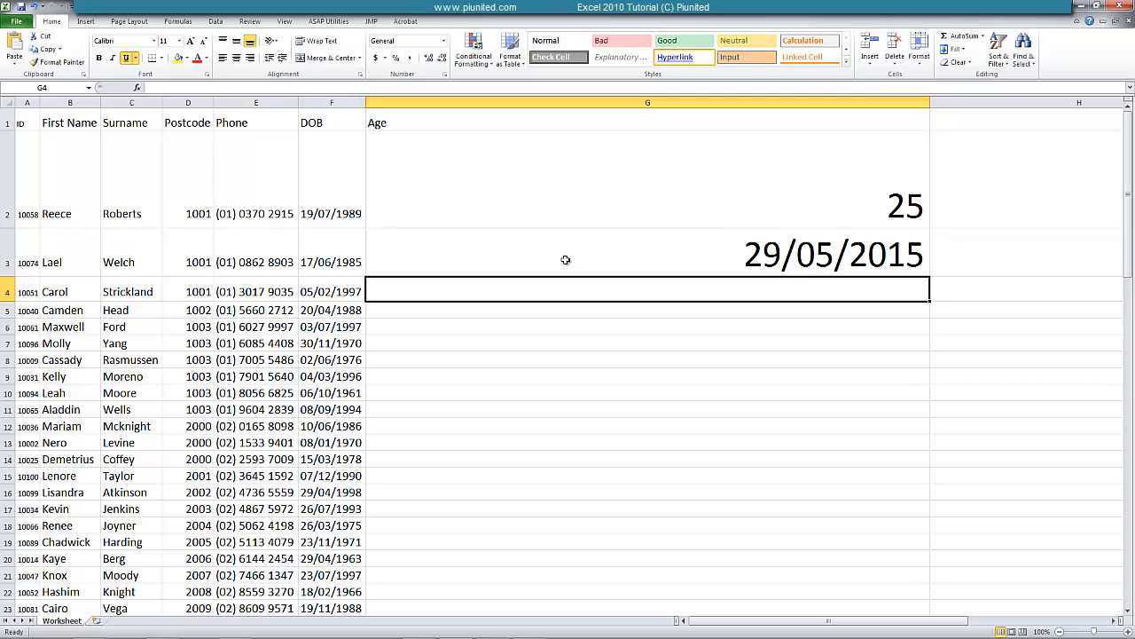
Replace TODAY() in G2's DATEDIF formula with the fixed date "29/05/2015"
double_click(865, 194)
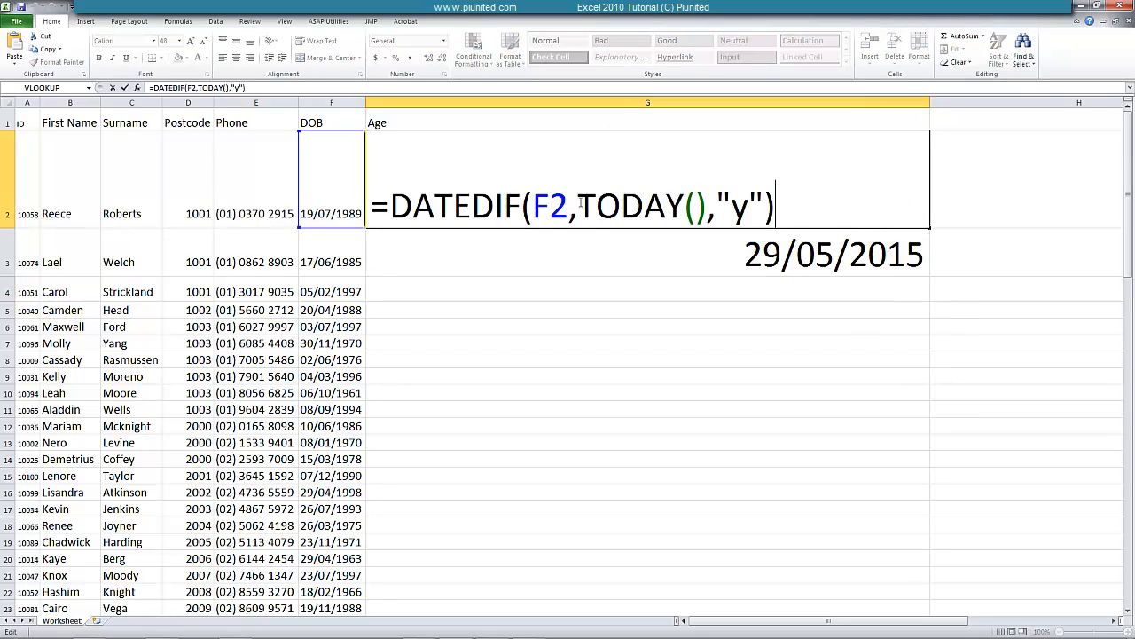
left_click_drag(579, 203, 707, 204)
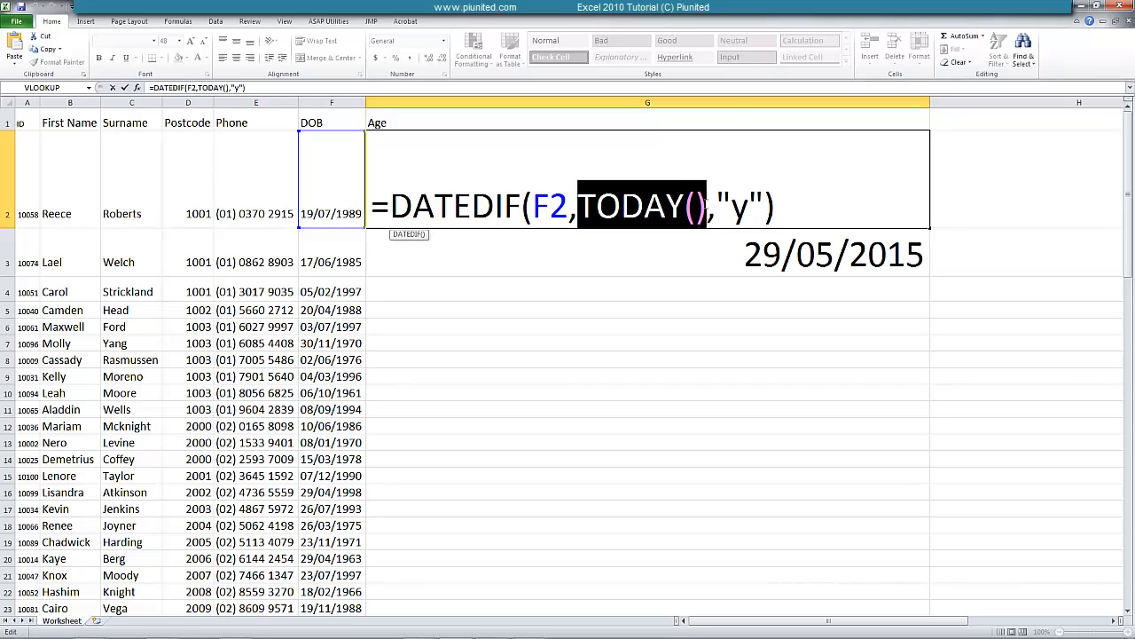
type("\",\"")
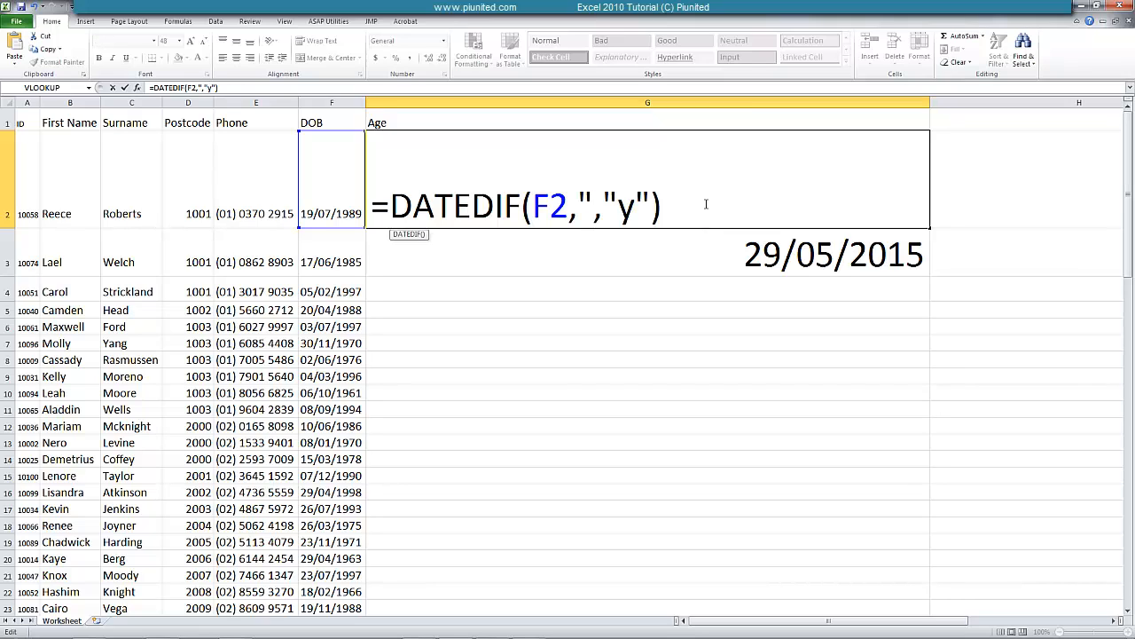
type("29/05/")
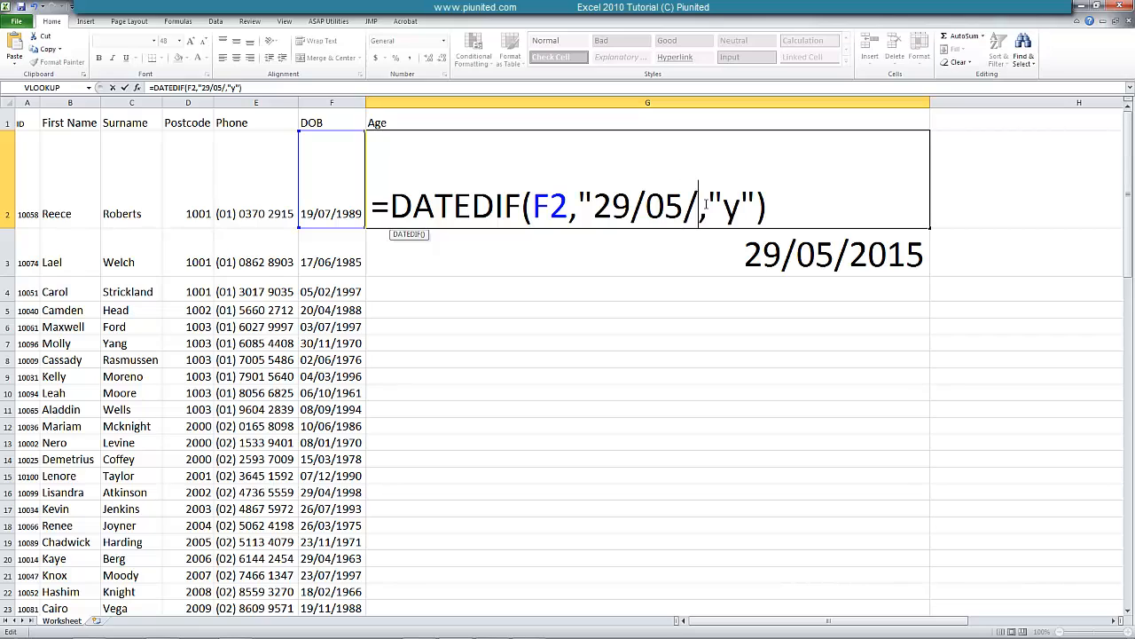
type("2015\"")
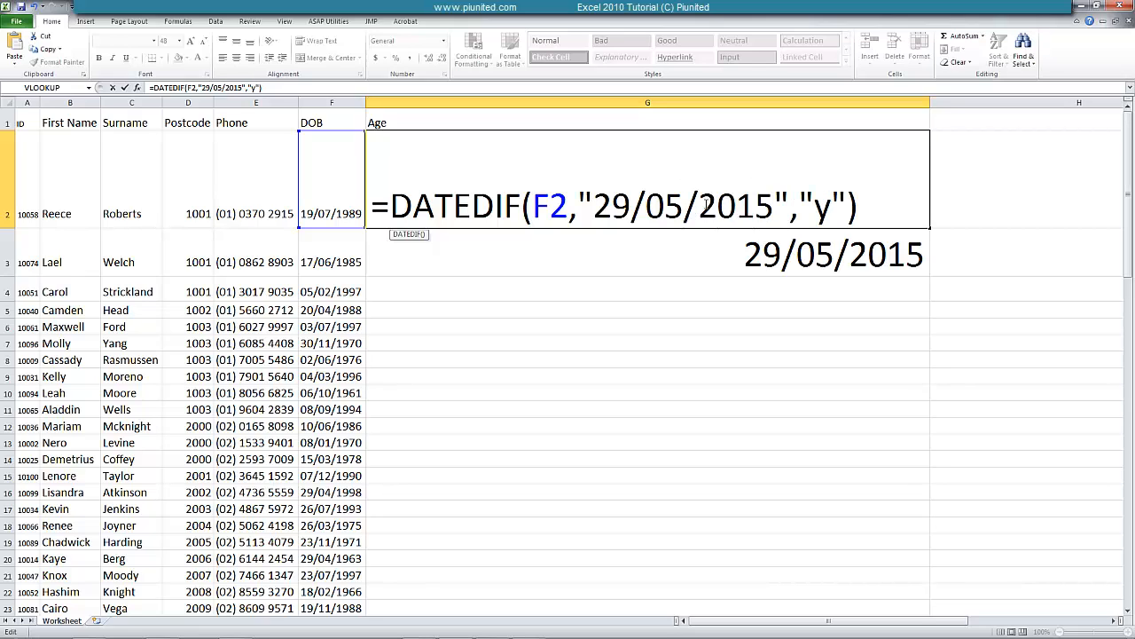
key("Return")
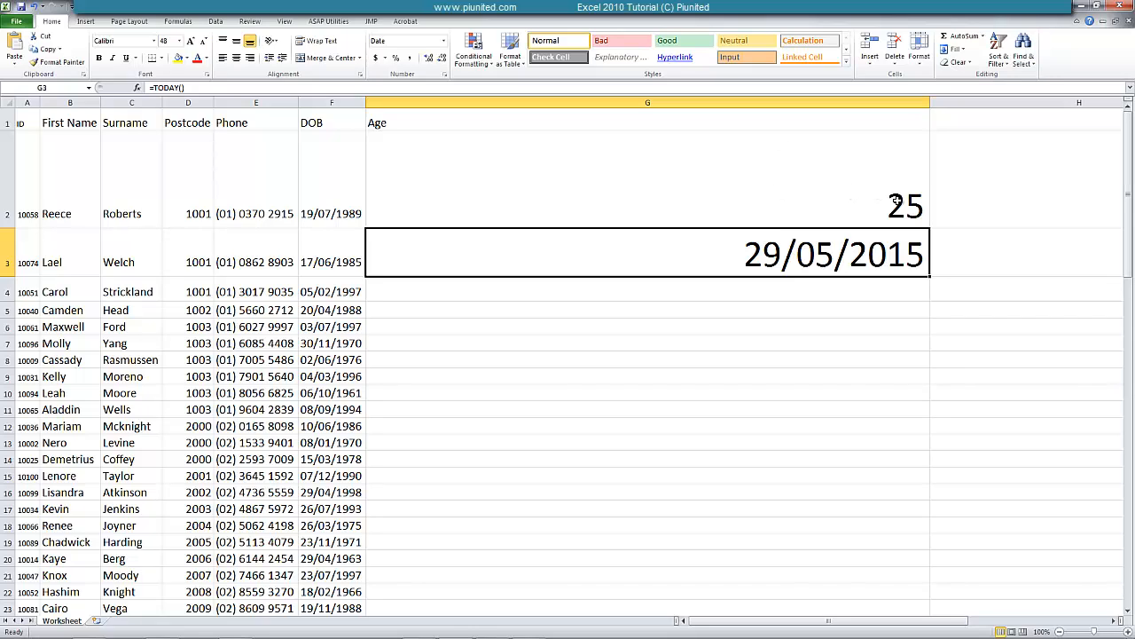
Change the end date in G2's DATEDIF formula to "29/05/2016"
left_click(895, 203)
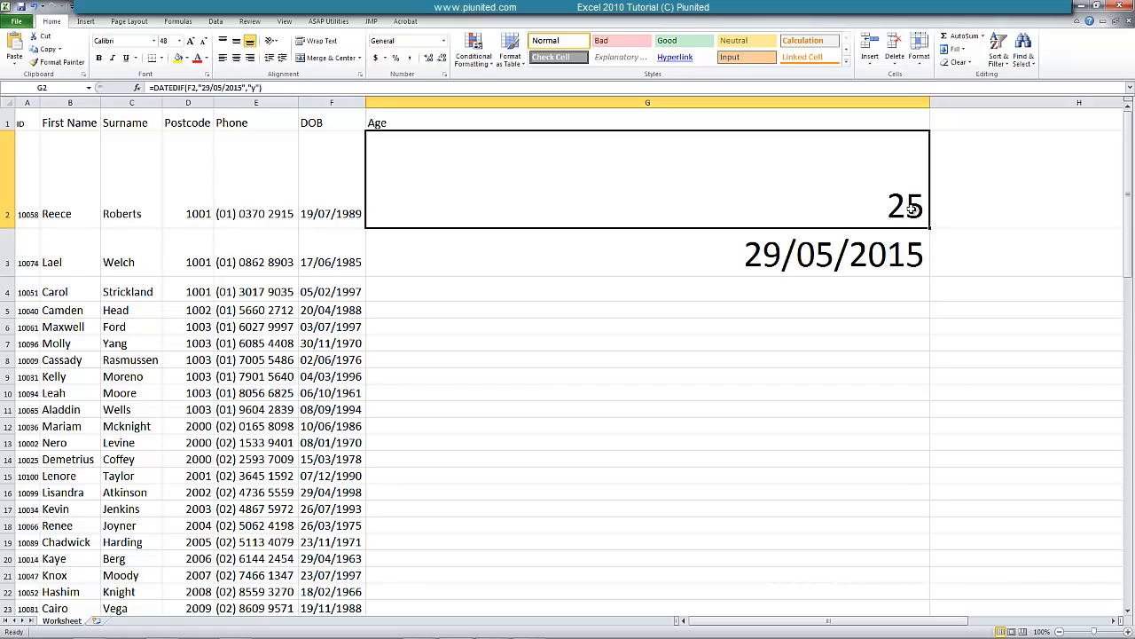
double_click(661, 210)
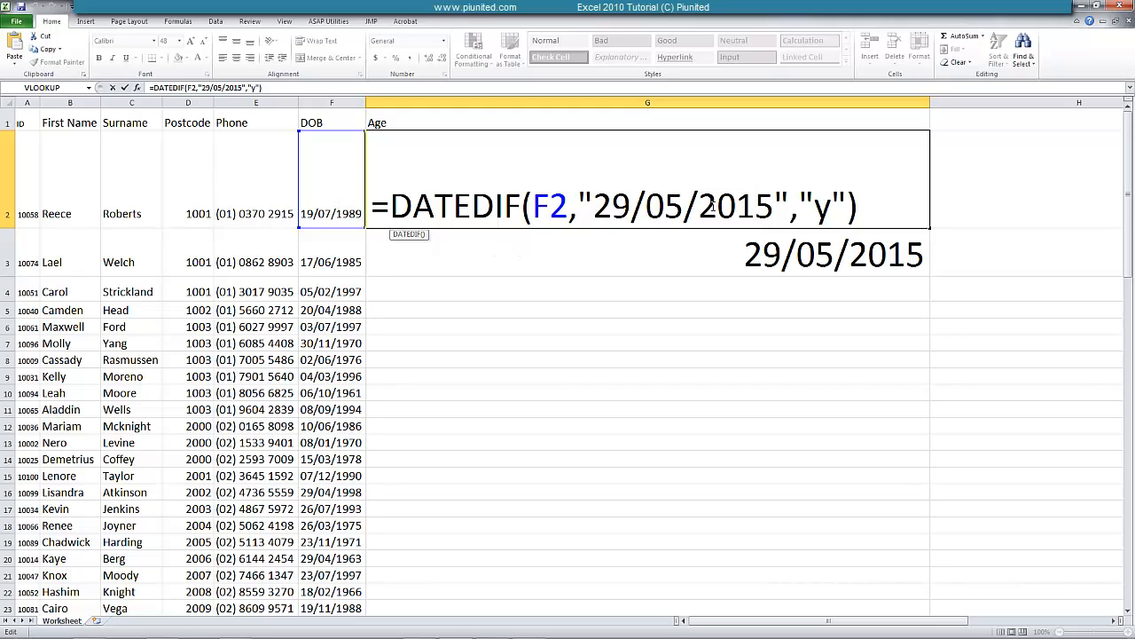
left_click_drag(750, 206, 773, 206)
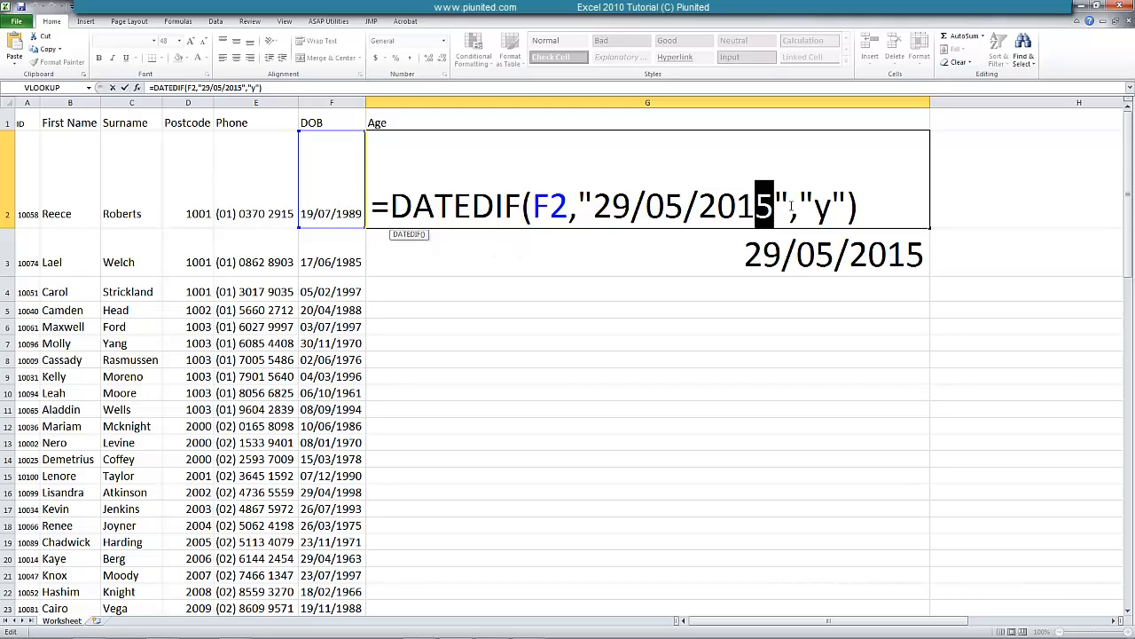
type("6")
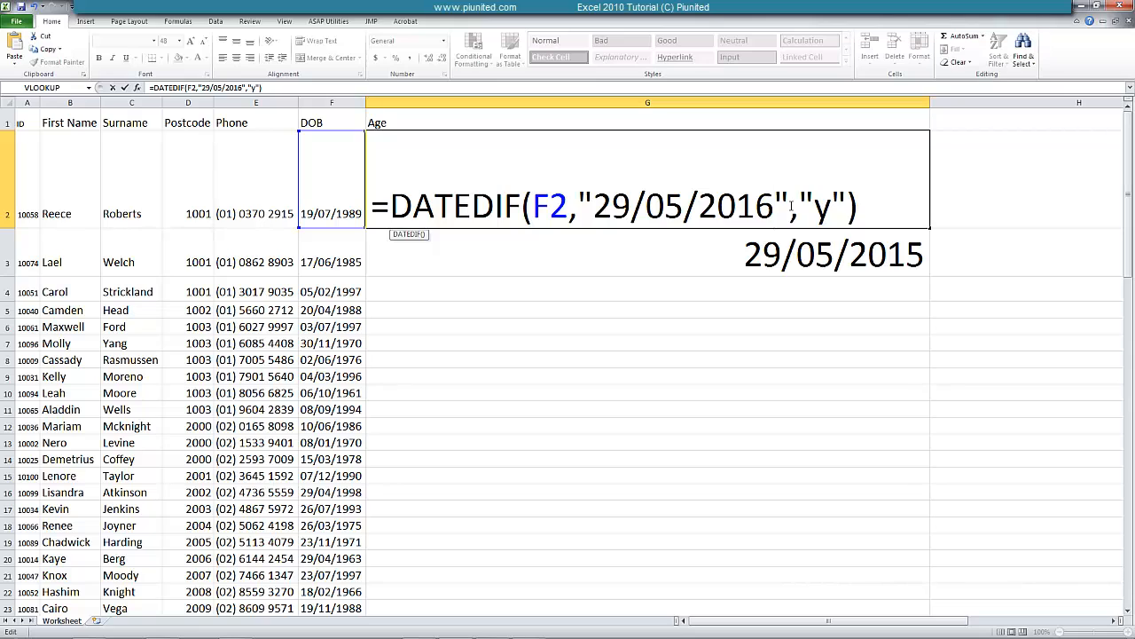
key("Return")
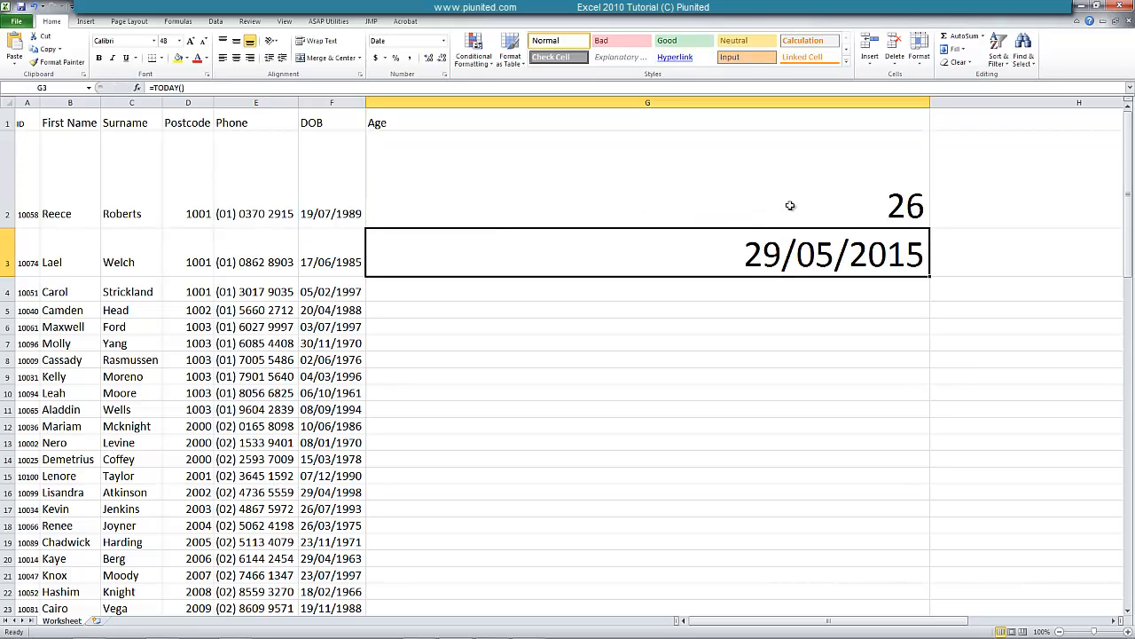
Change the end date in G2's DATEDIF formula to "29/05/2014"
left_click(902, 206)
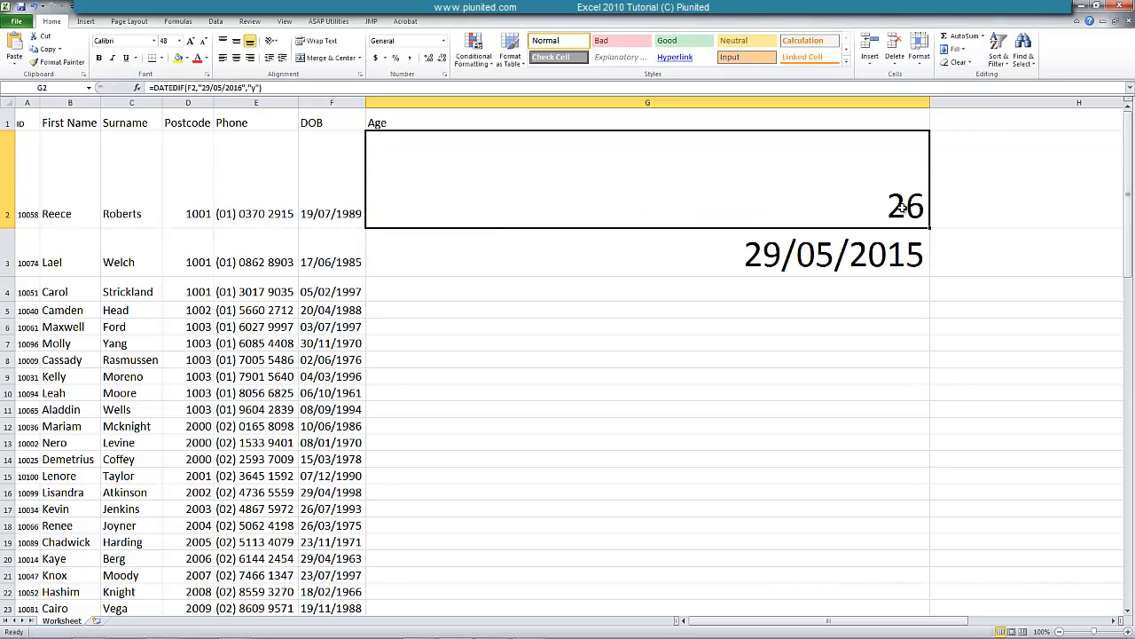
double_click(902, 207)
left_click_drag(755, 206, 774, 206)
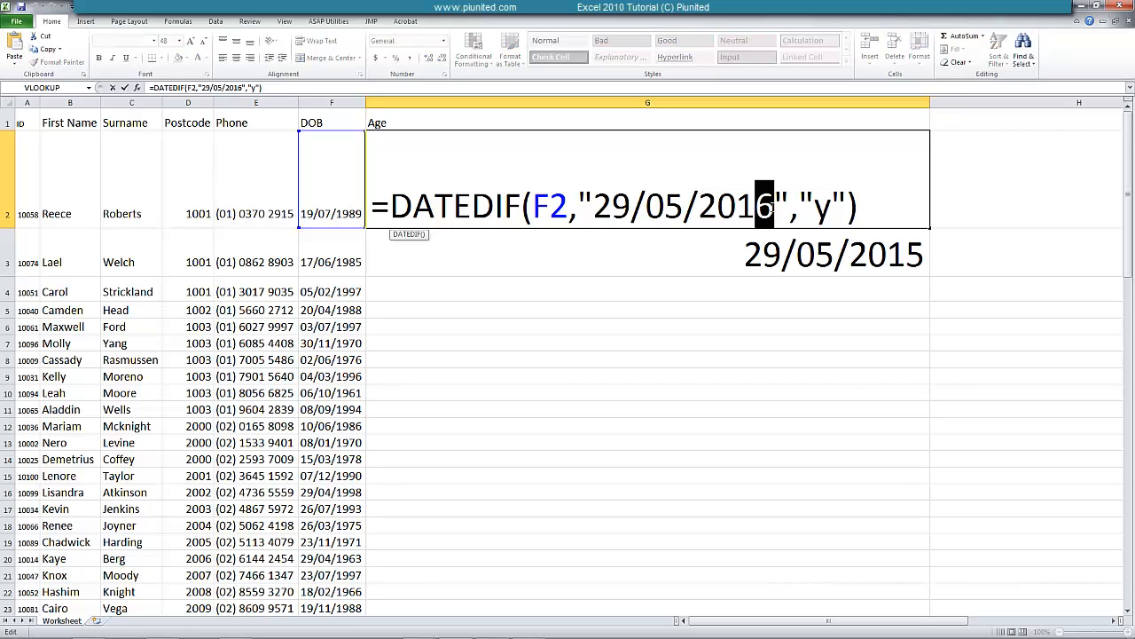
type("4")
key("Return")
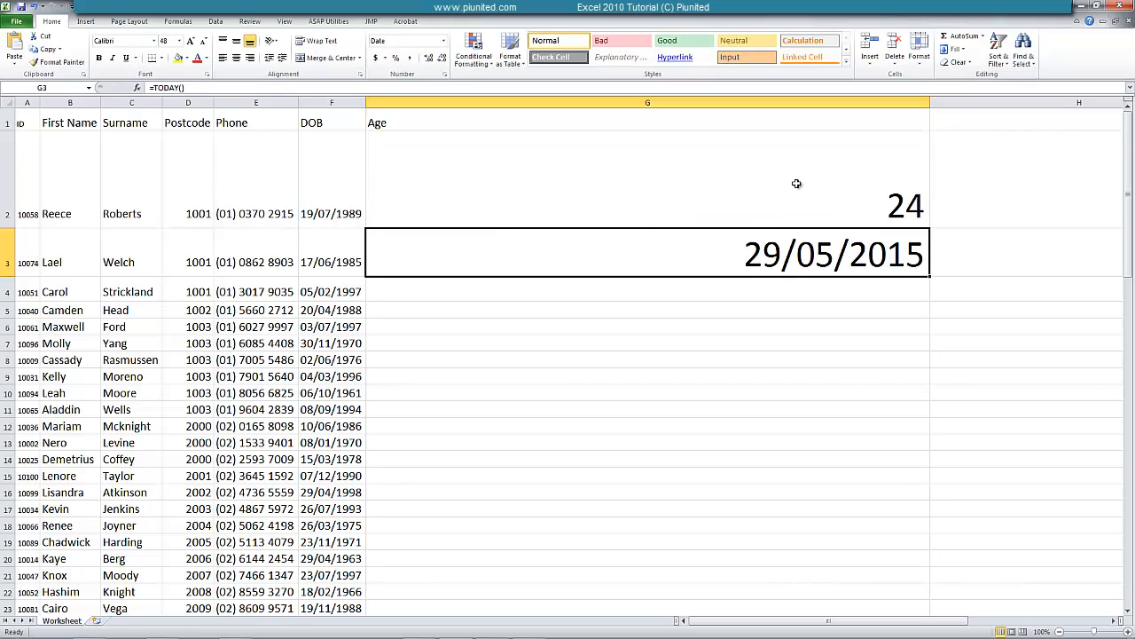
Replace the fixed end date in G2's DATEDIF formula with today()
double_click(856, 208)
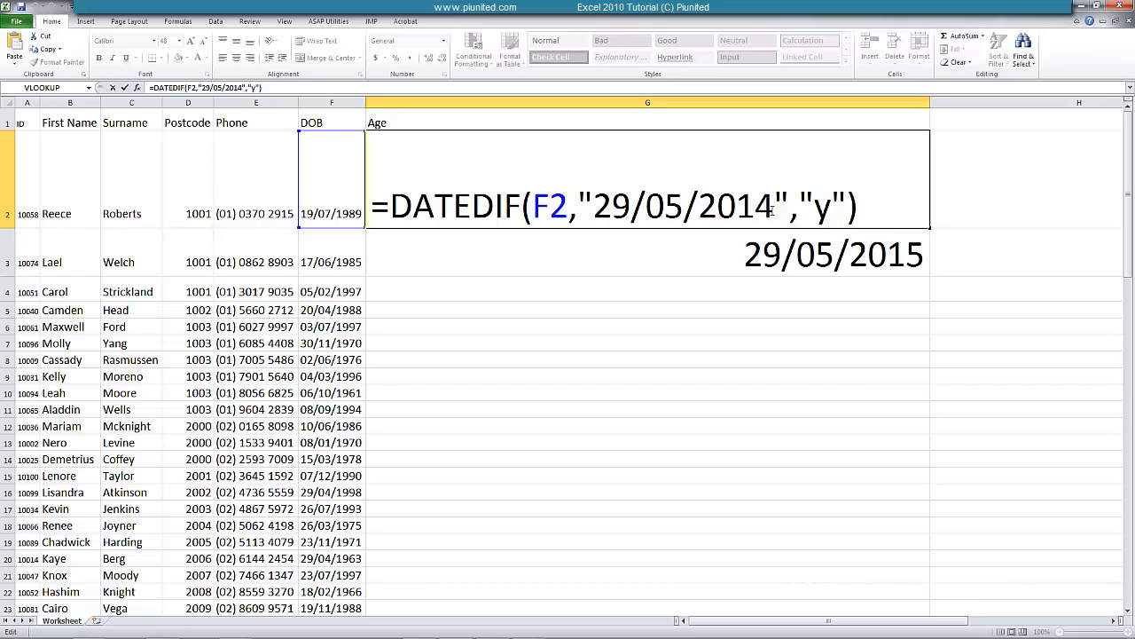
left_click_drag(789, 208, 583, 197)
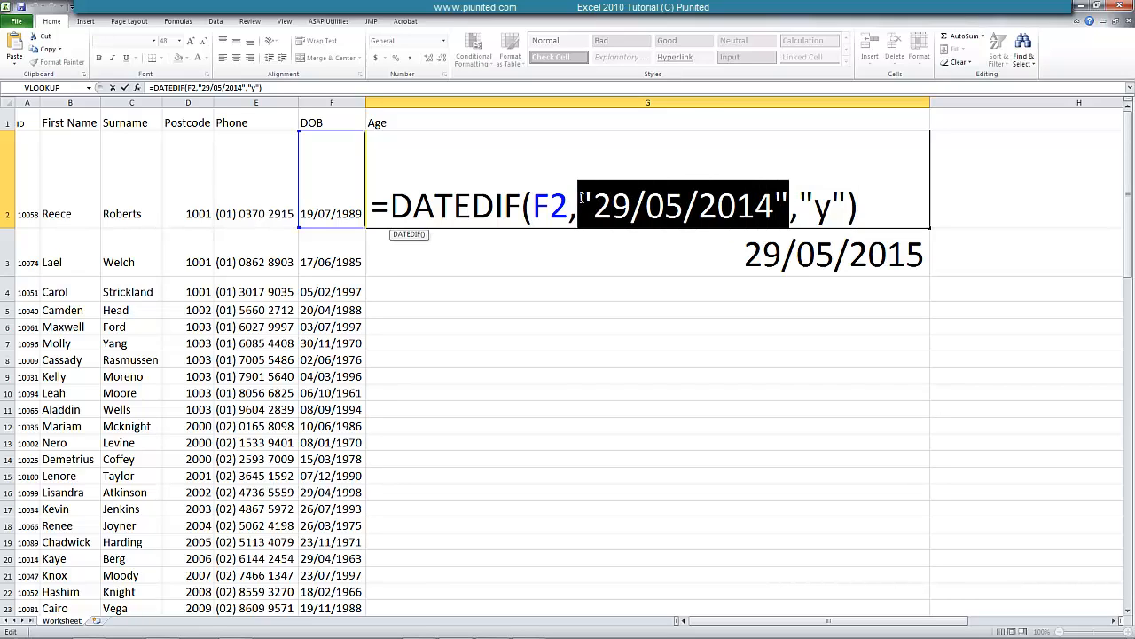
type("today()")
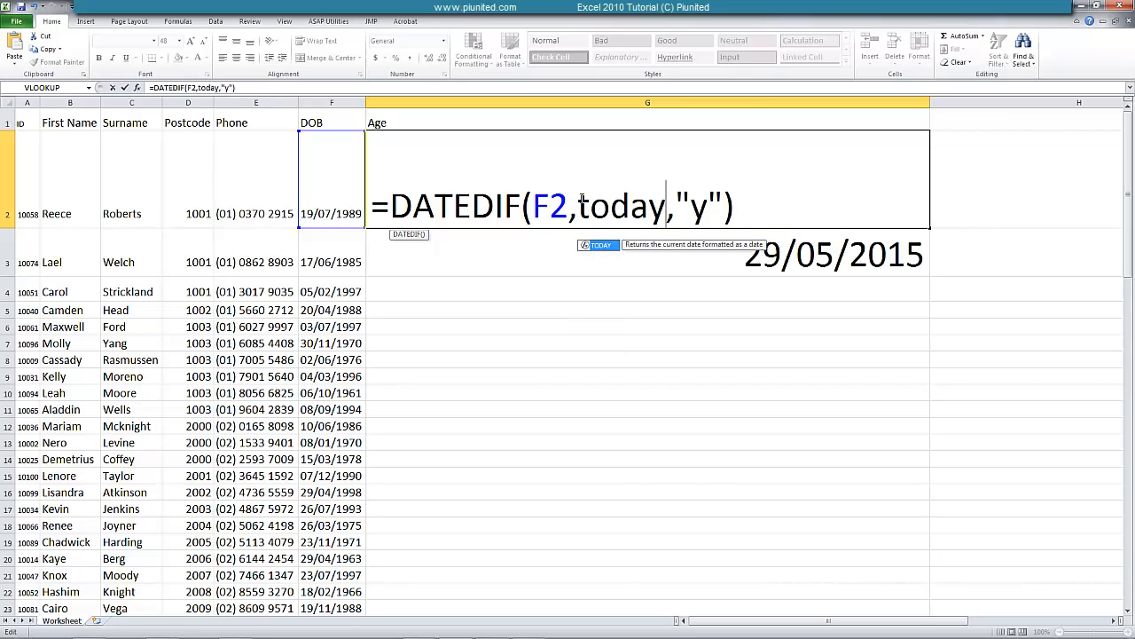
key("Return")
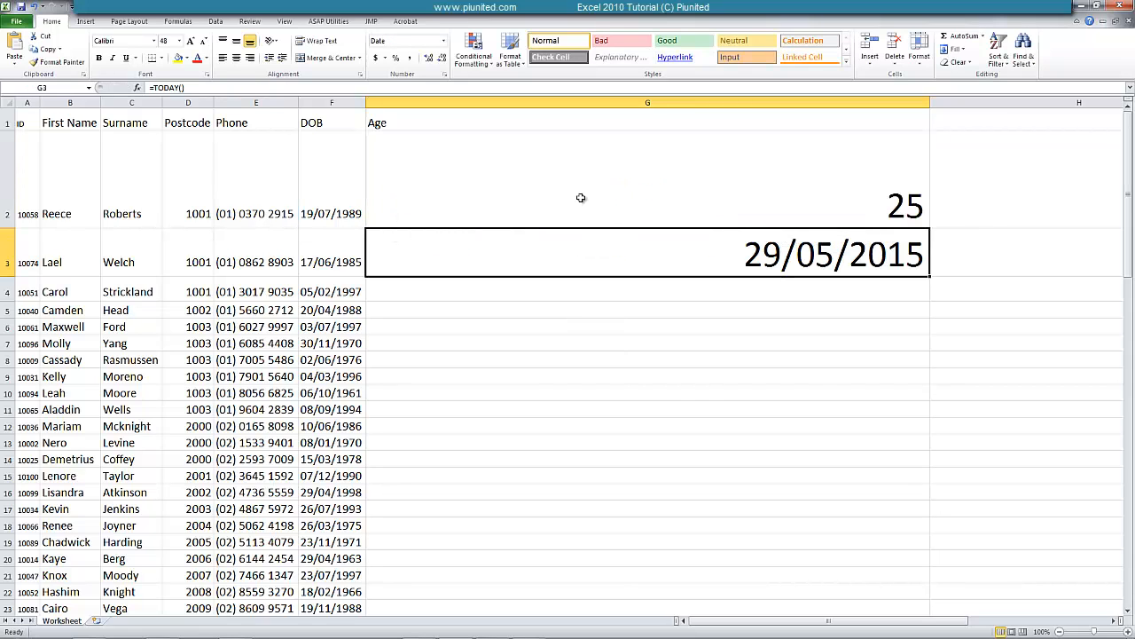
Clear the date from cell G3, then check the date of birth in F2 and the age formula in G2
left_click(801, 325)
left_click(803, 258)
key("Delete")
key("Up")
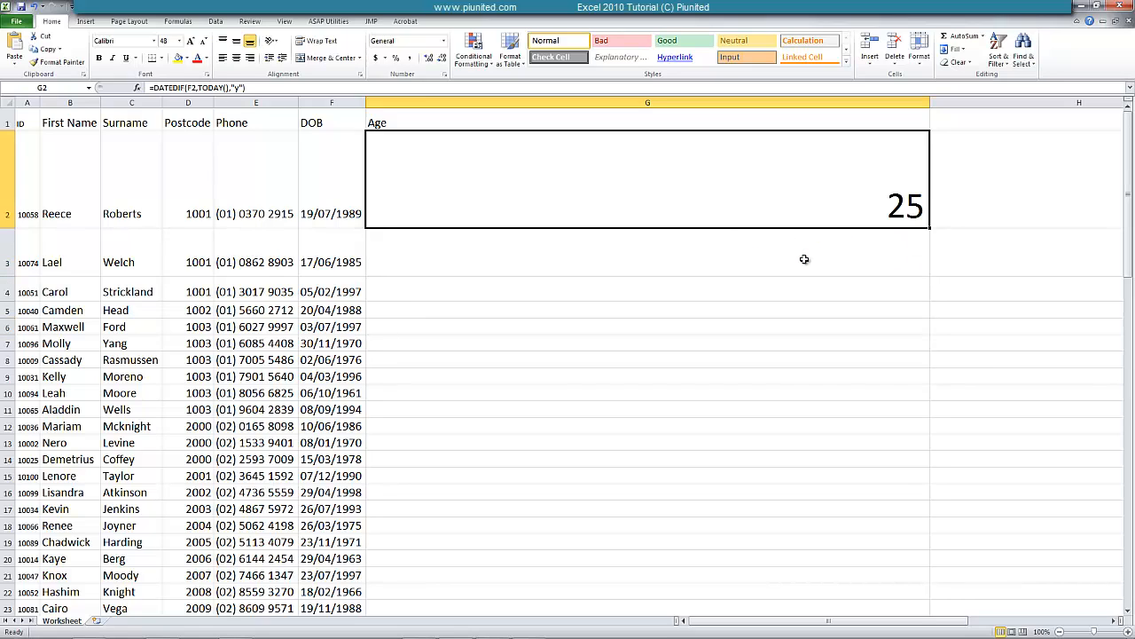
key("Left")
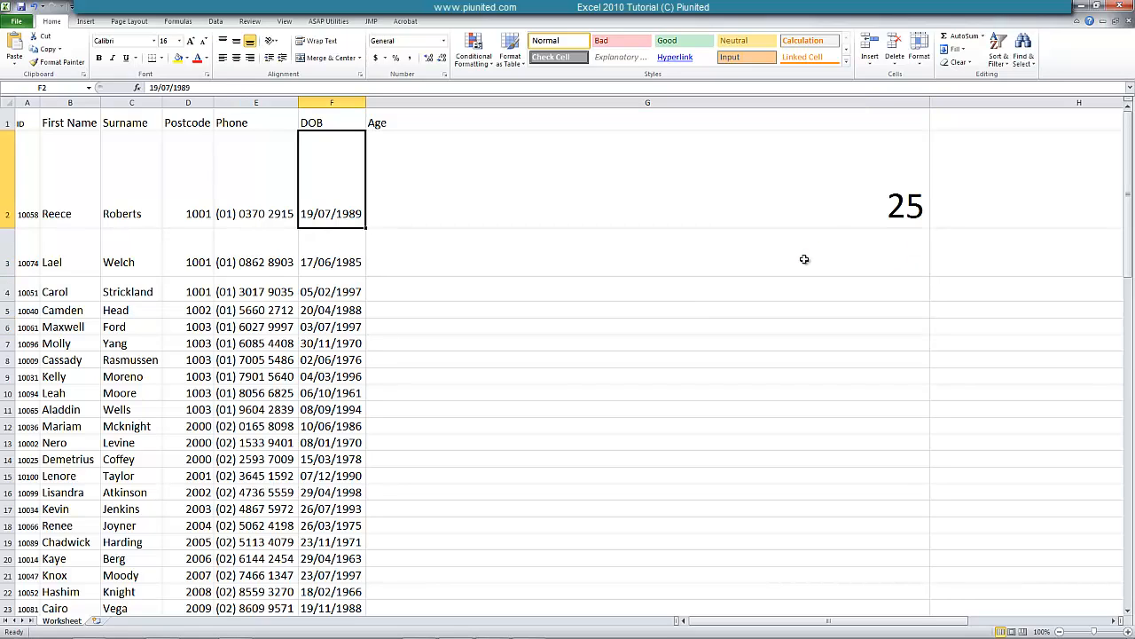
key("Right")
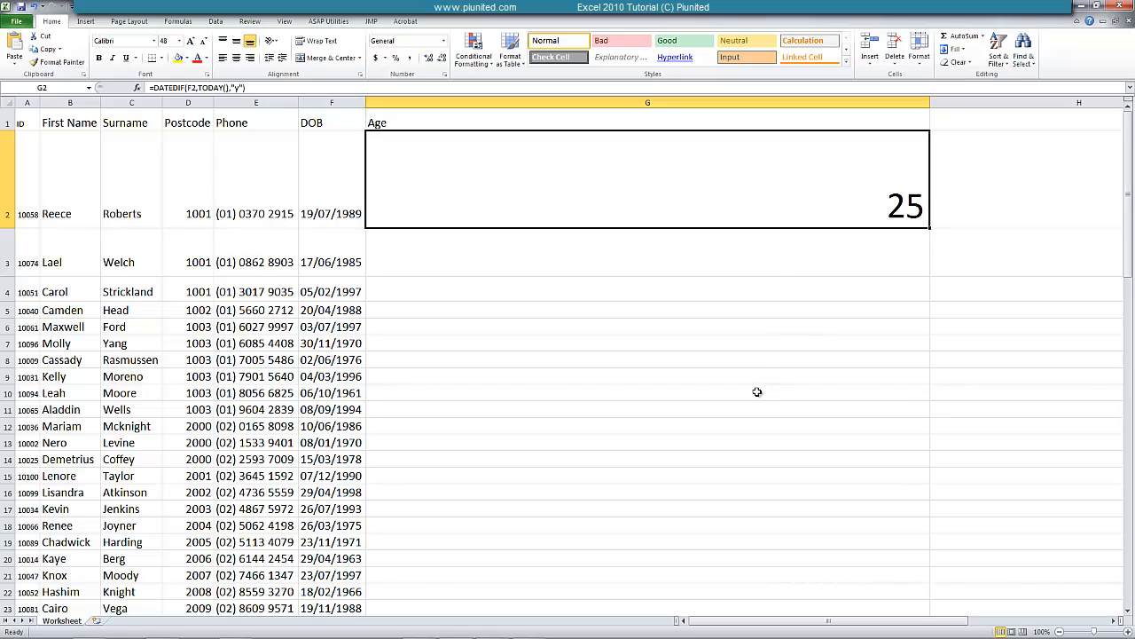
left_click(778, 271)
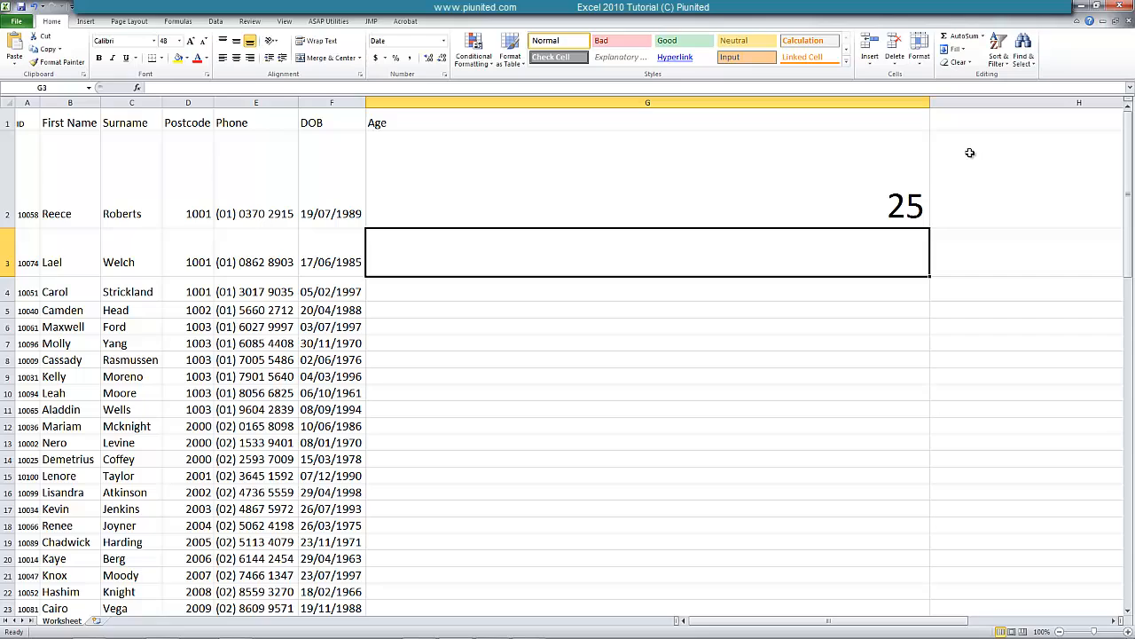
left_click(912, 195)
double_click(858, 191)
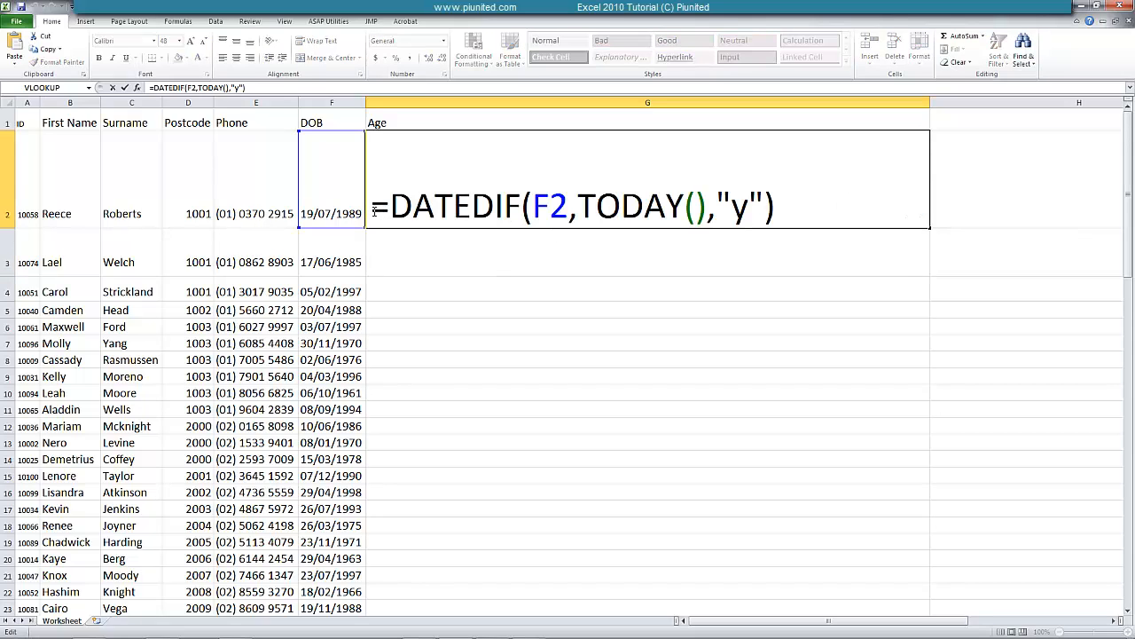
mouse_move(375, 210)
left_mouse_down()
mouse_move(837, 220)
mouse_move(372, 210)
left_mouse_up()
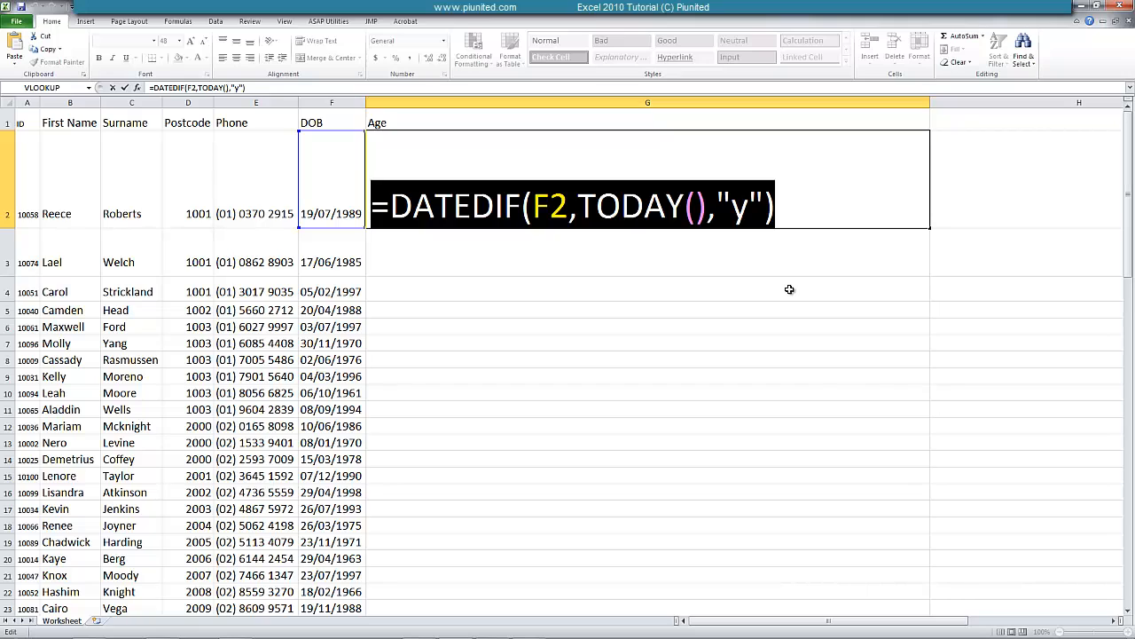
type("=")
left_click(736, 267)
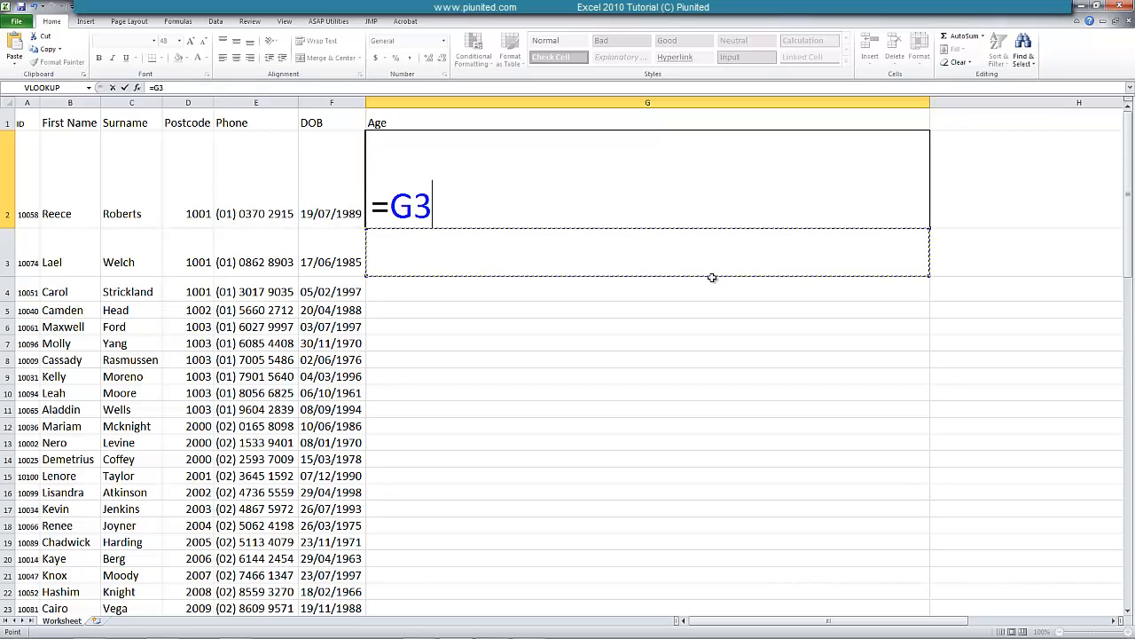
key("Escape")
double_click(734, 222)
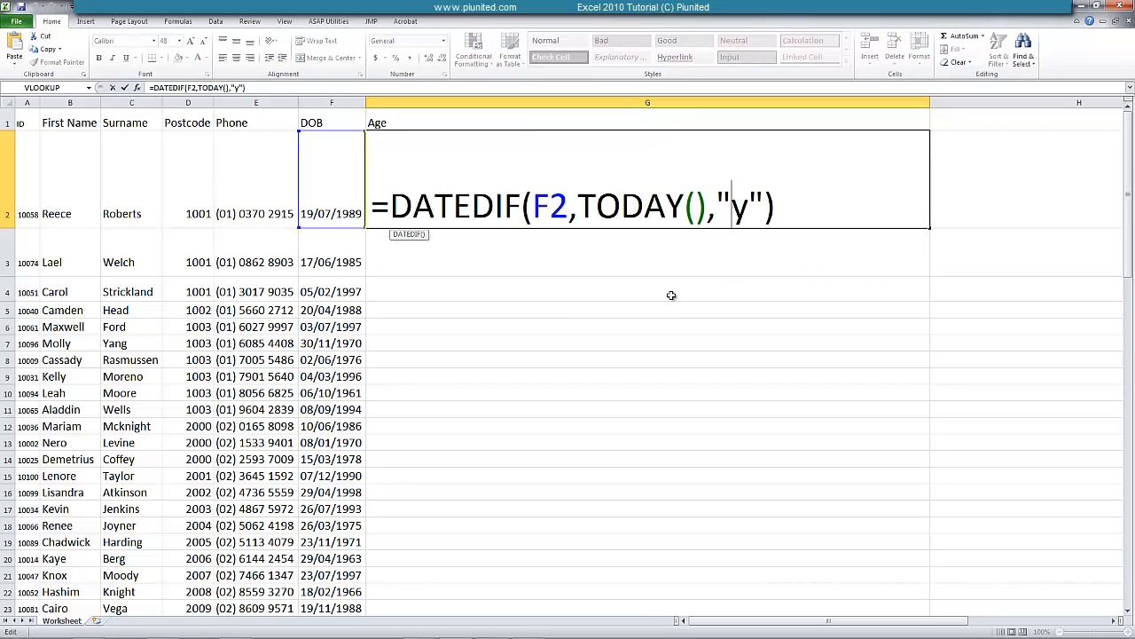
key("ctrl+Return")
left_click(599, 300)
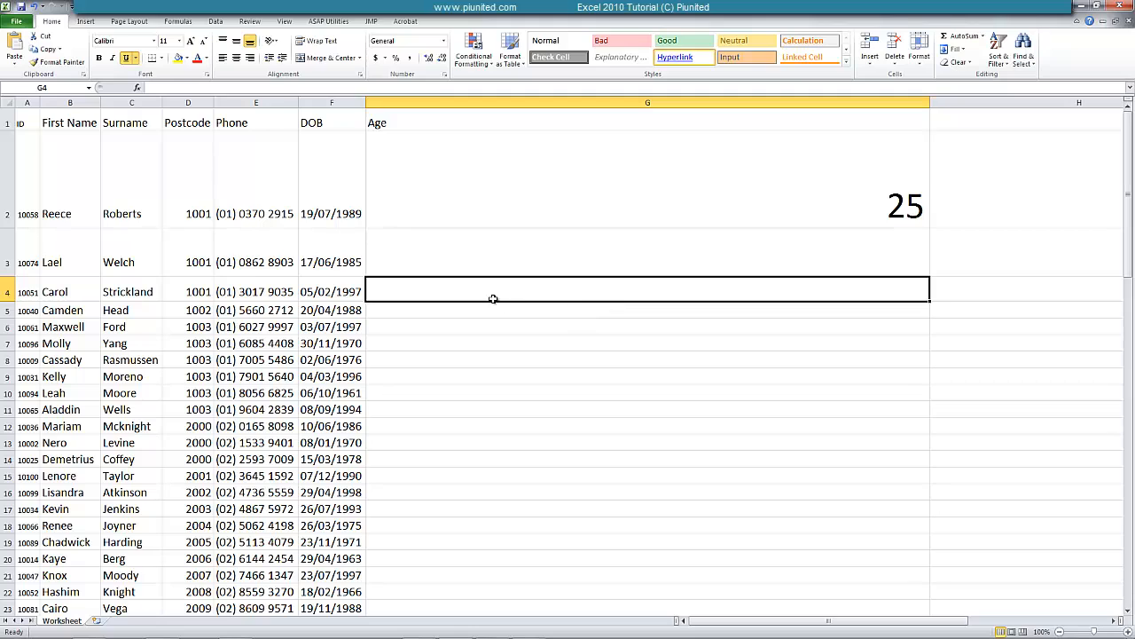
Examine the header row, the first record's details in row 2 and the postcodes in D2:D11
left_click_drag(31, 187, 349, 329)
left_click(155, 193)
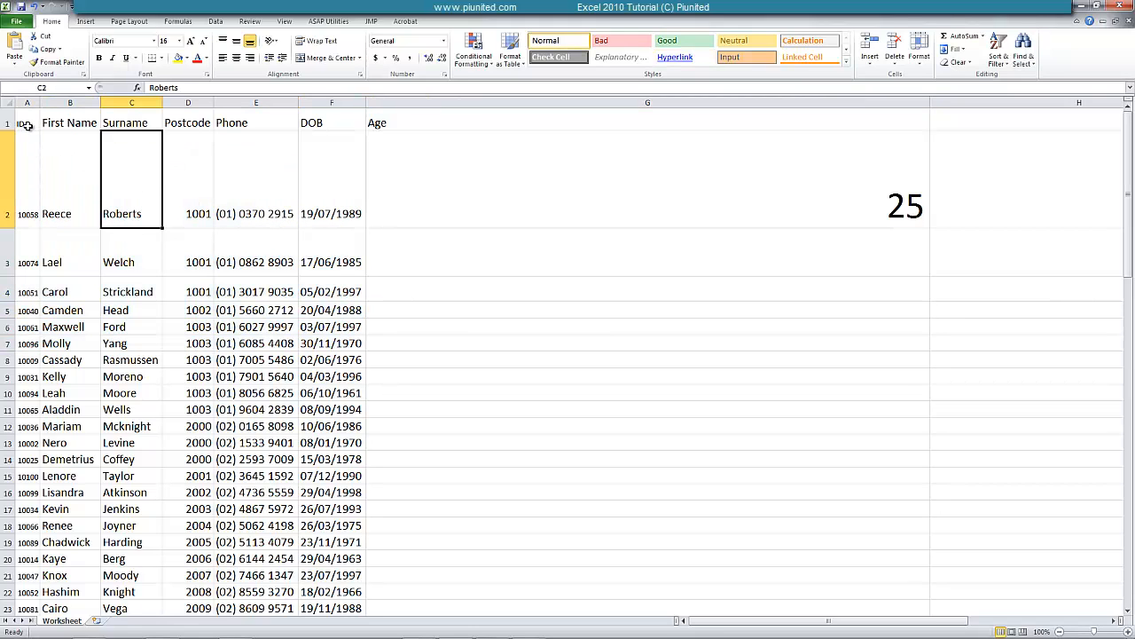
left_click_drag(21, 127, 313, 150)
left_click(164, 213)
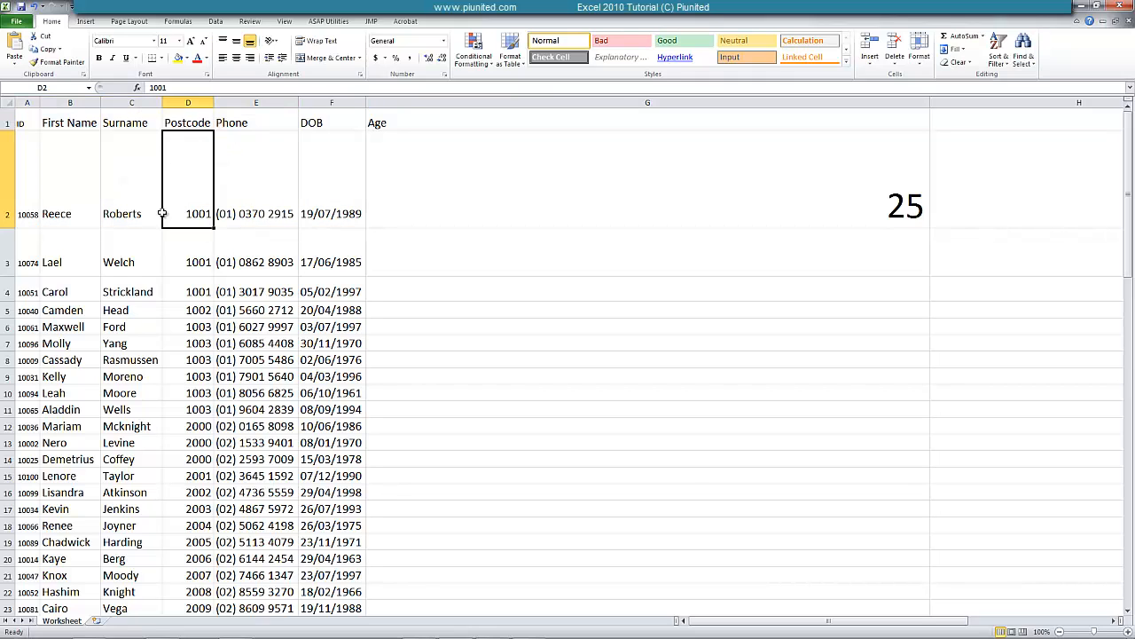
left_click_drag(60, 212, 306, 226)
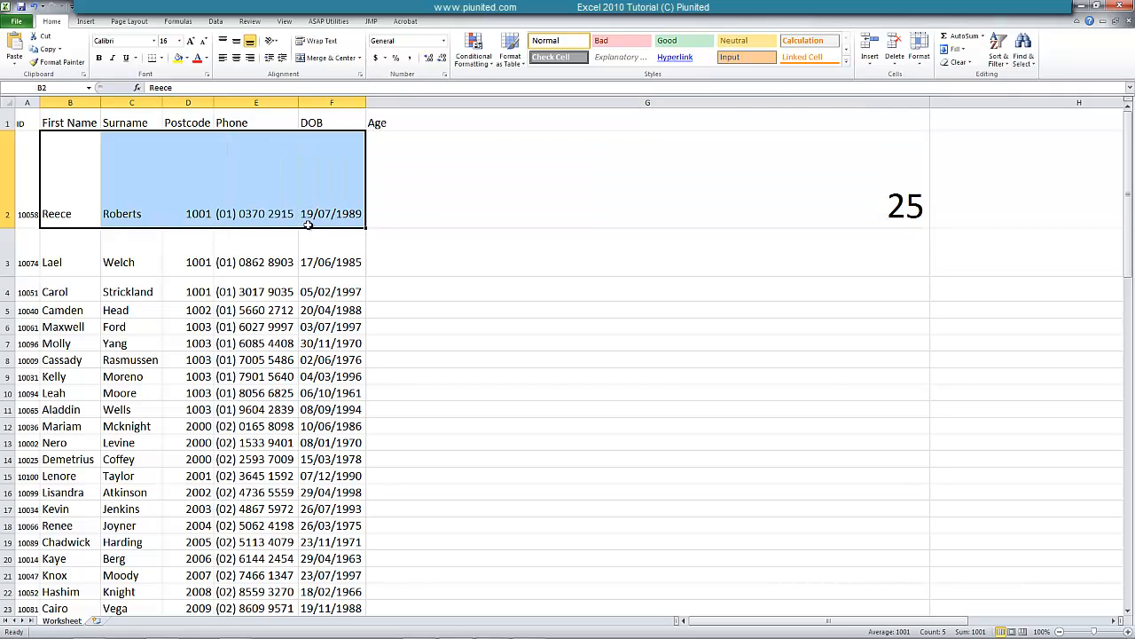
left_click(435, 242)
left_click_drag(193, 213, 190, 445)
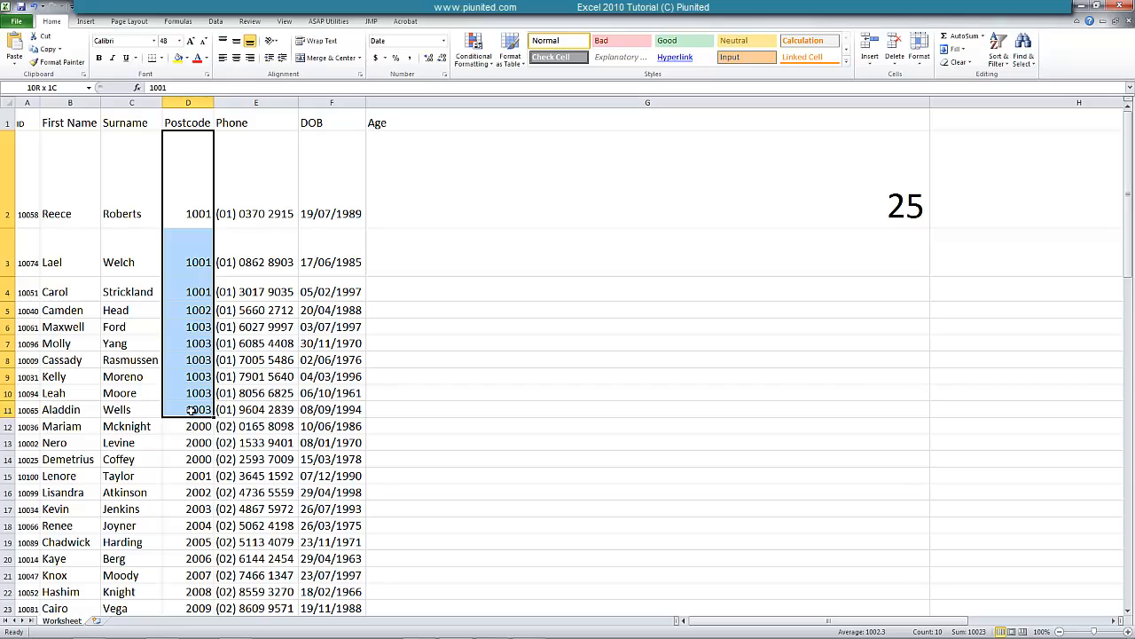
left_click_drag(191, 410, 192, 406)
left_click(439, 342)
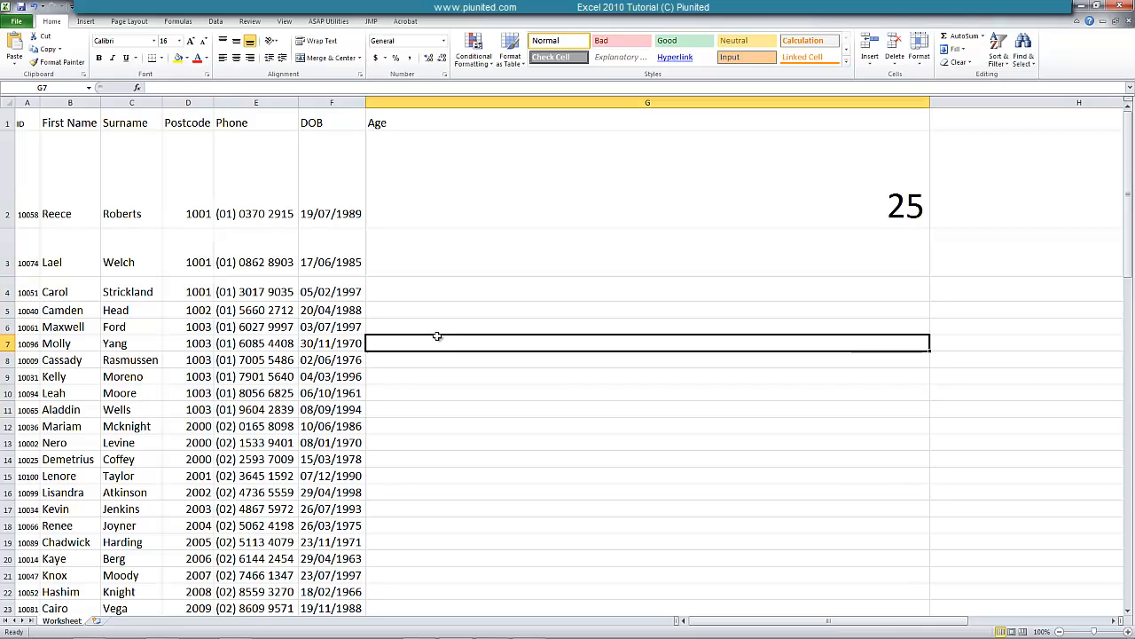
Fill the DATEDIF formula from G2 down the Age column to row 89 and review the filled ages
left_click(725, 208)
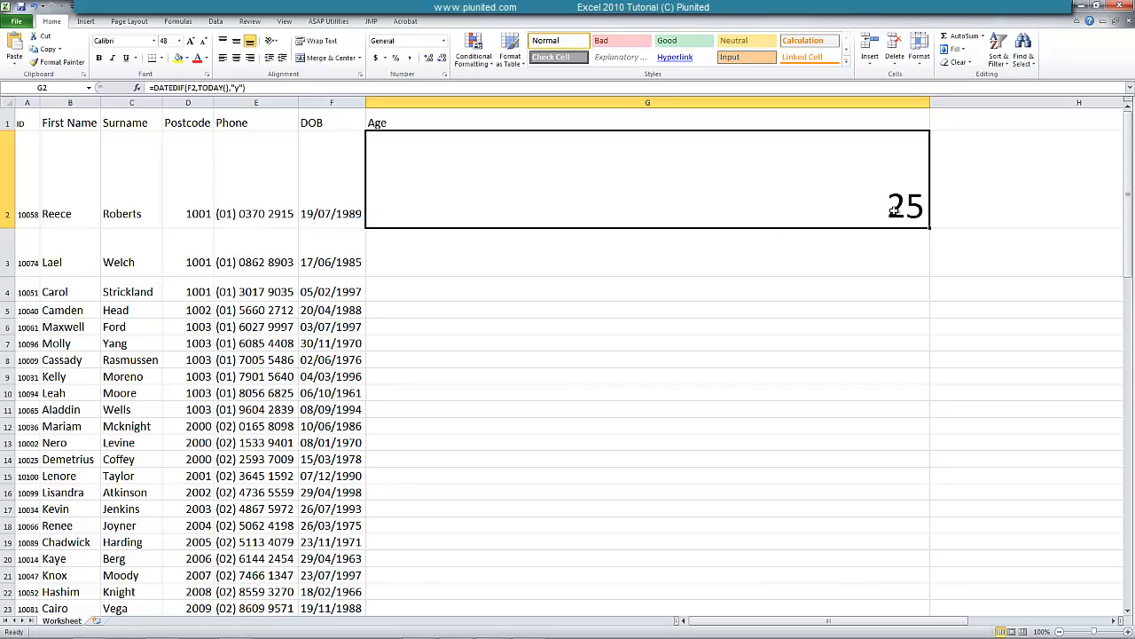
left_click_drag(930, 228, 905, 603)
scroll(748, 453, "down", 7)
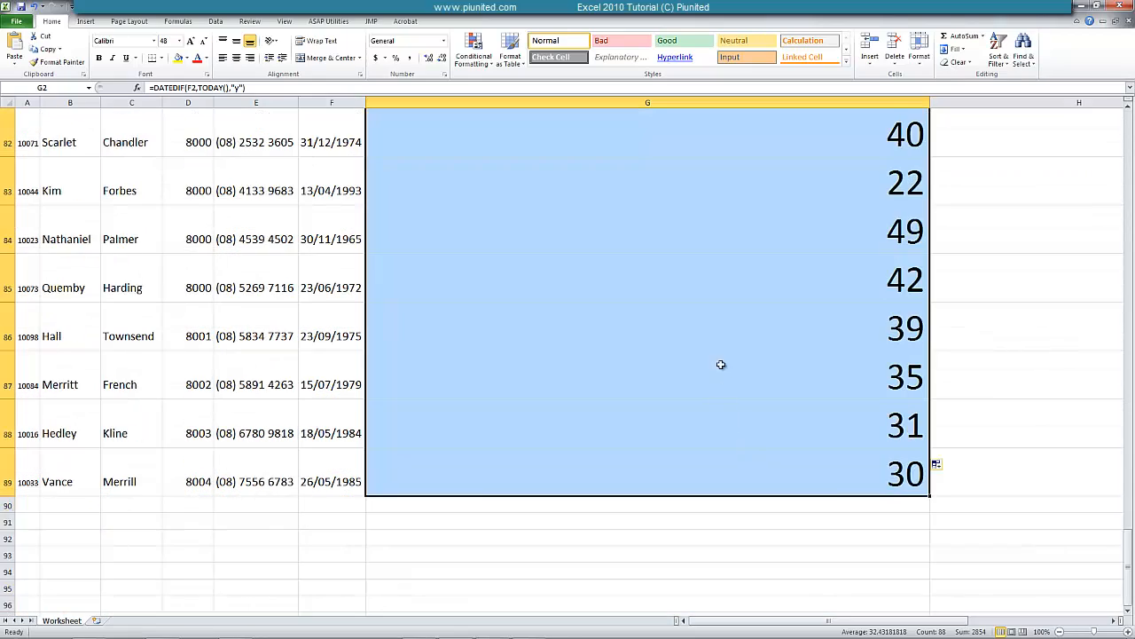
scroll(720, 364, "up", 2)
scroll(733, 396, "down", 2)
scroll(733, 395, "up", 14)
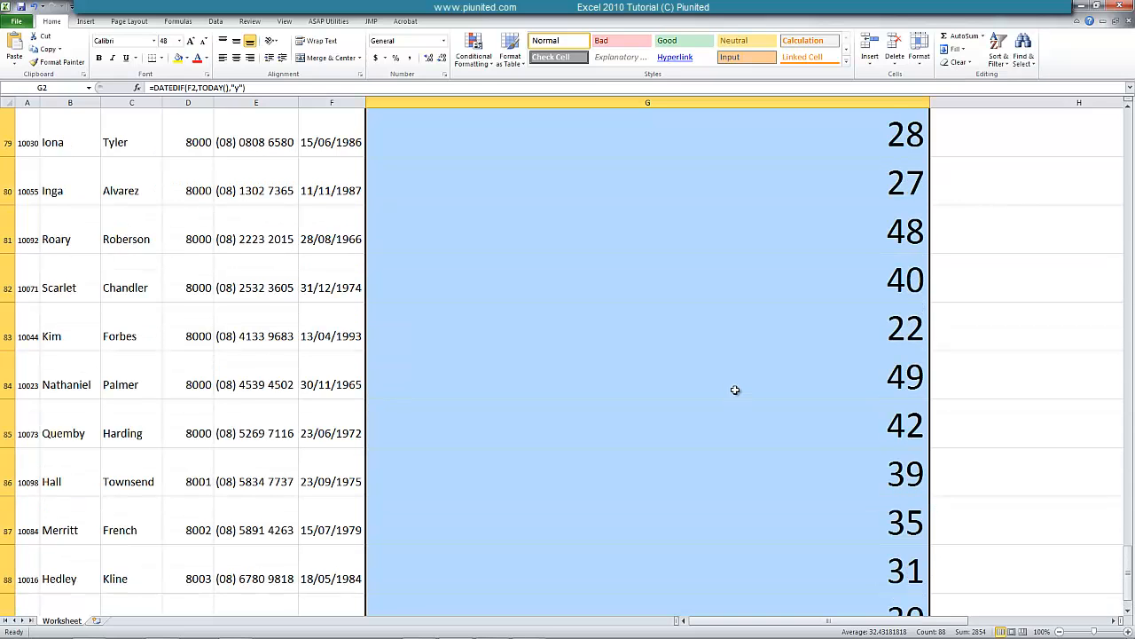
scroll(736, 386, "up", 13)
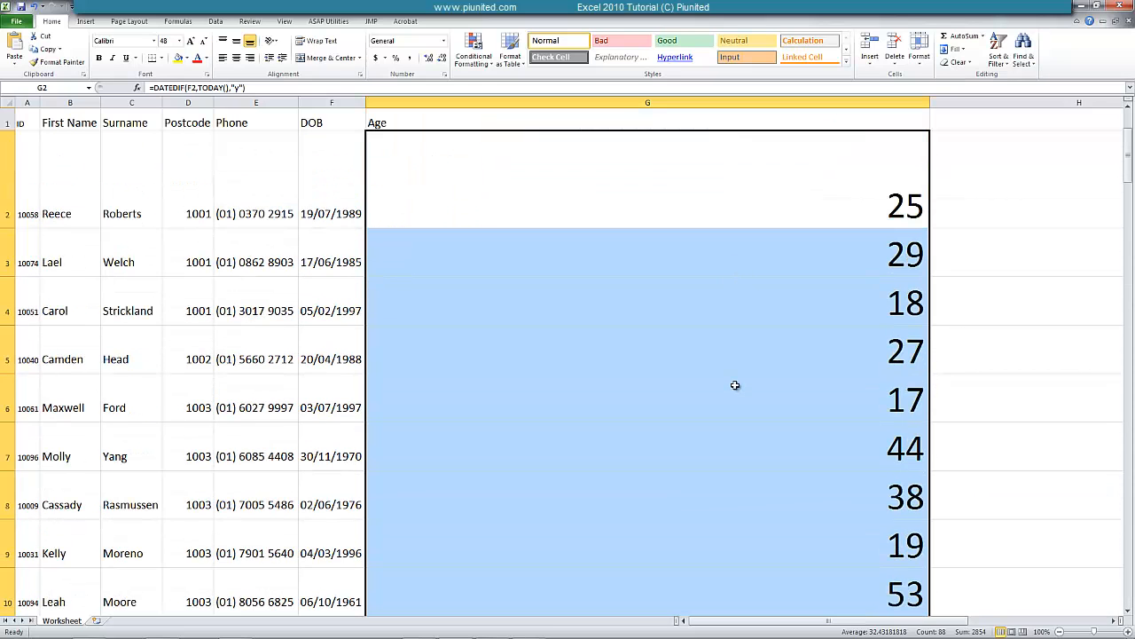
Set the font size of the whole Age column G to 16 and narrow the column to about a third of its width
left_click(692, 104)
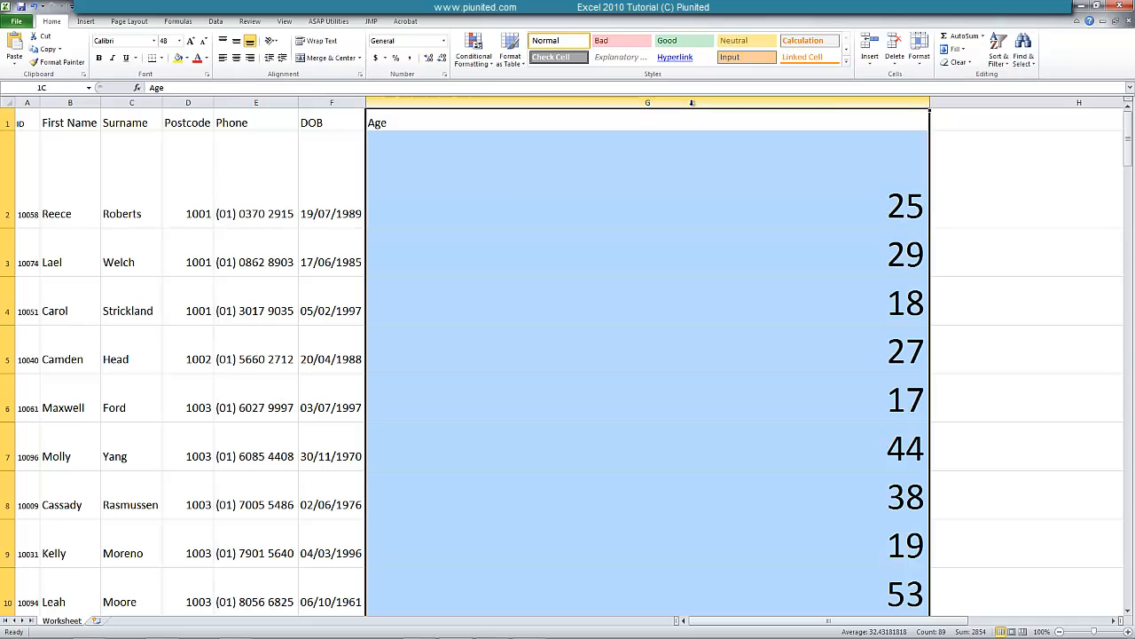
left_click(178, 42)
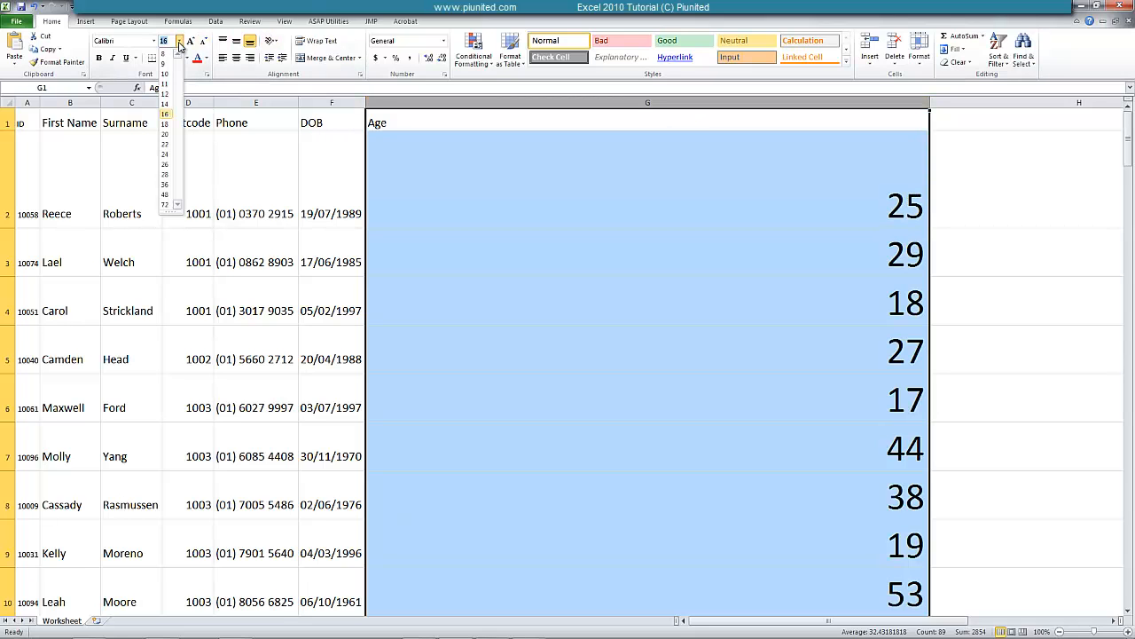
left_click(166, 118)
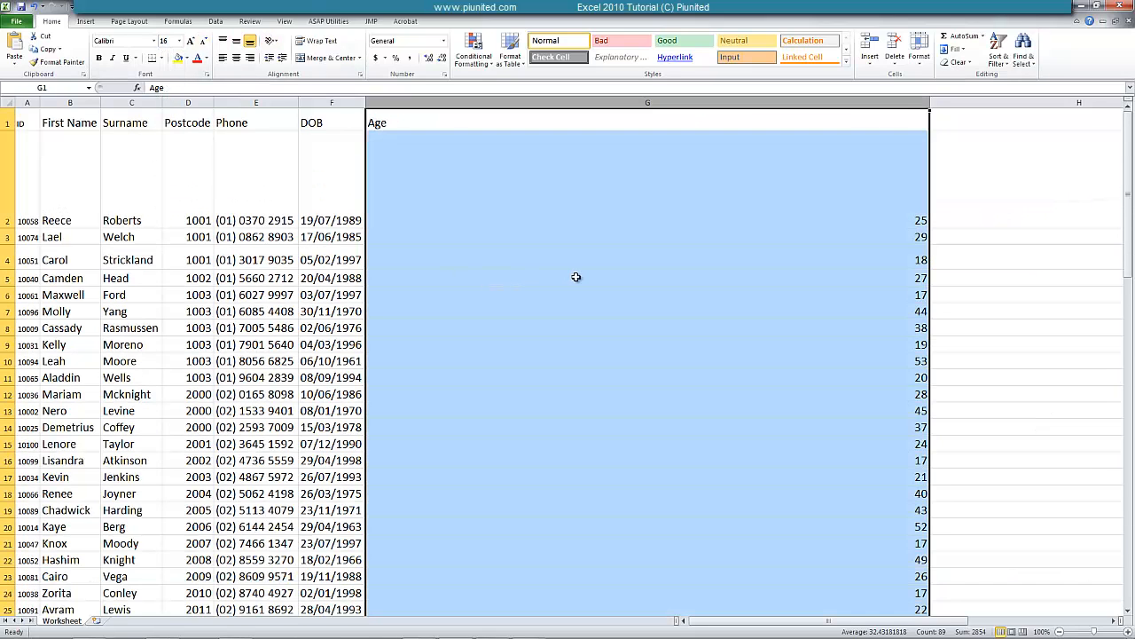
left_click(578, 276)
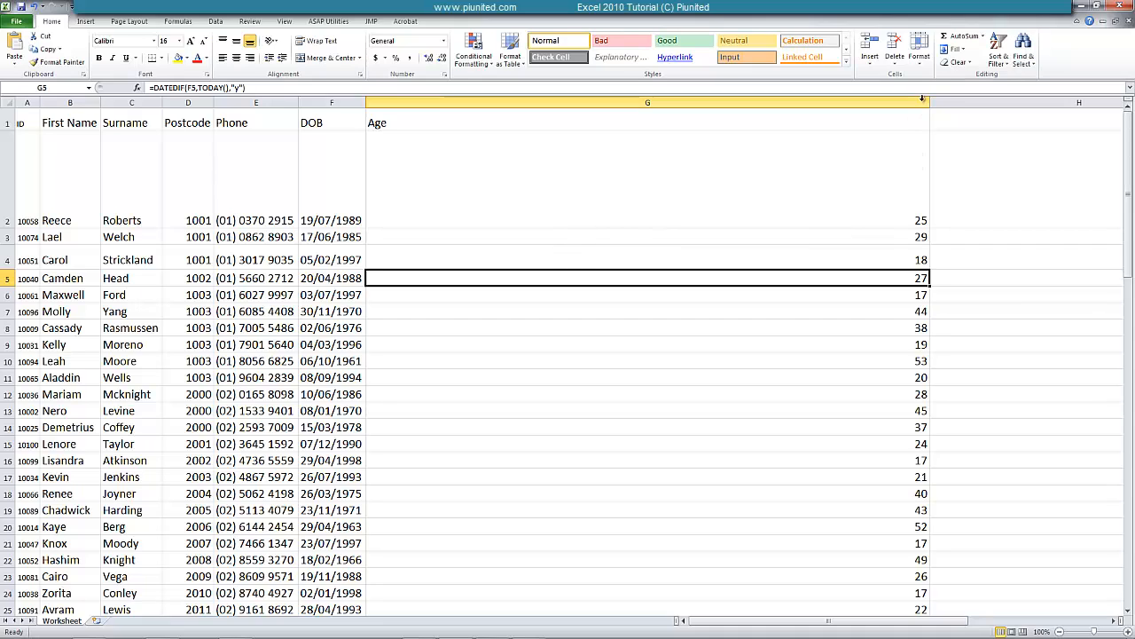
left_click_drag(933, 103, 542, 103)
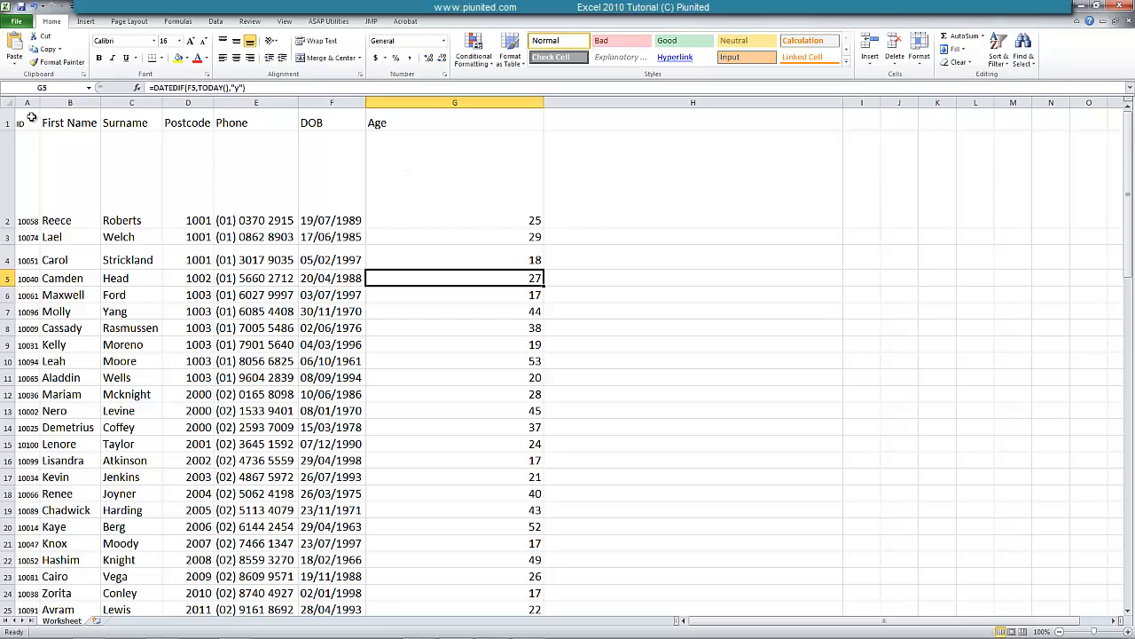
Reduce the heights of rows 1 and 2 to a single line of text, and check the Age header and the formula in G2
left_click(9, 103)
left_click_drag(8, 220, 9, 125)
left_click(348, 153)
left_click(422, 131)
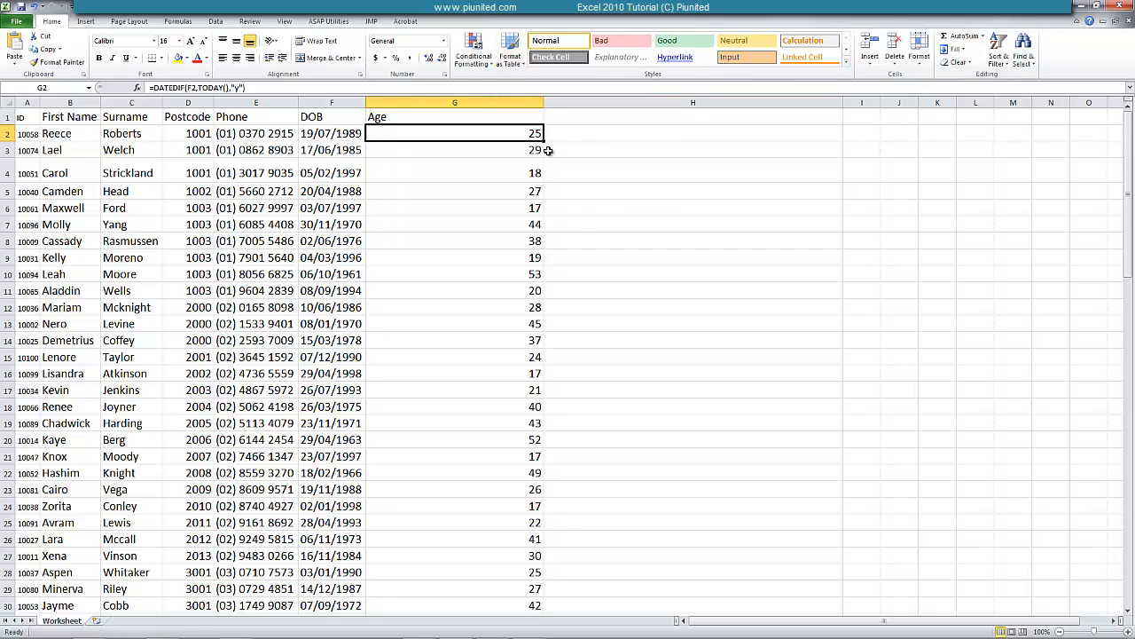
left_click(524, 115)
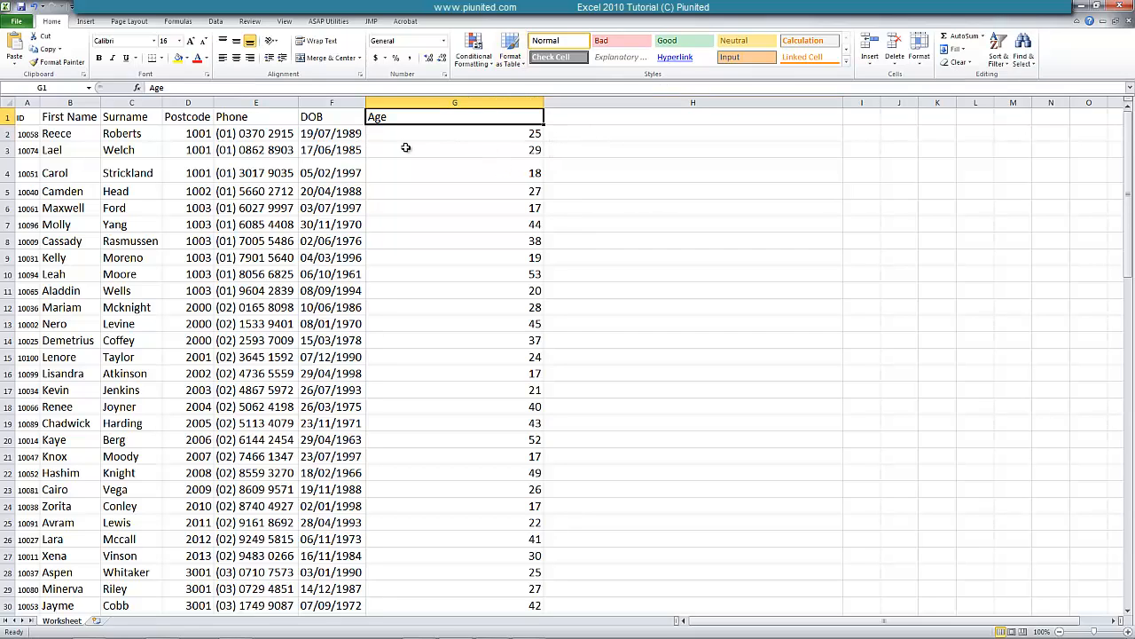
left_click(481, 134)
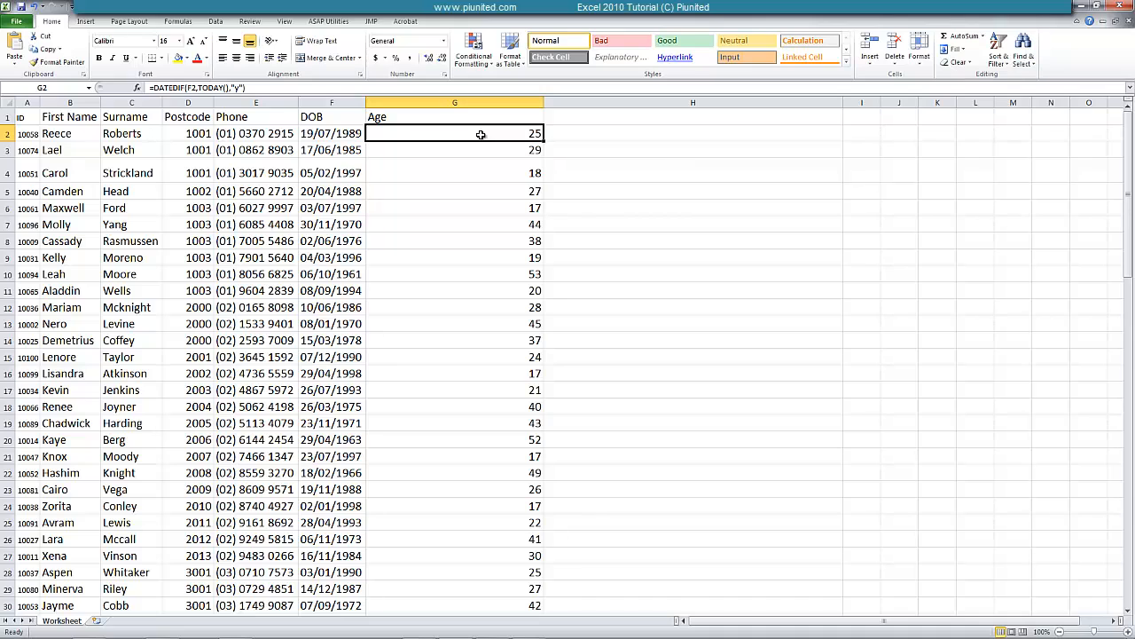
left_click(563, 132)
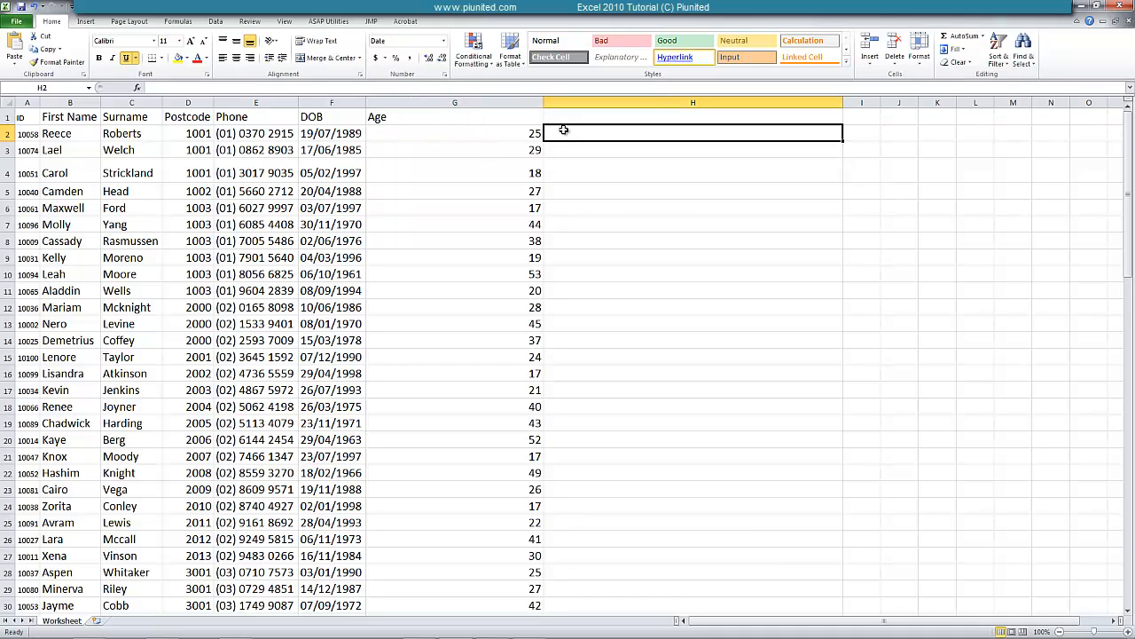
type("www.piunited.com")
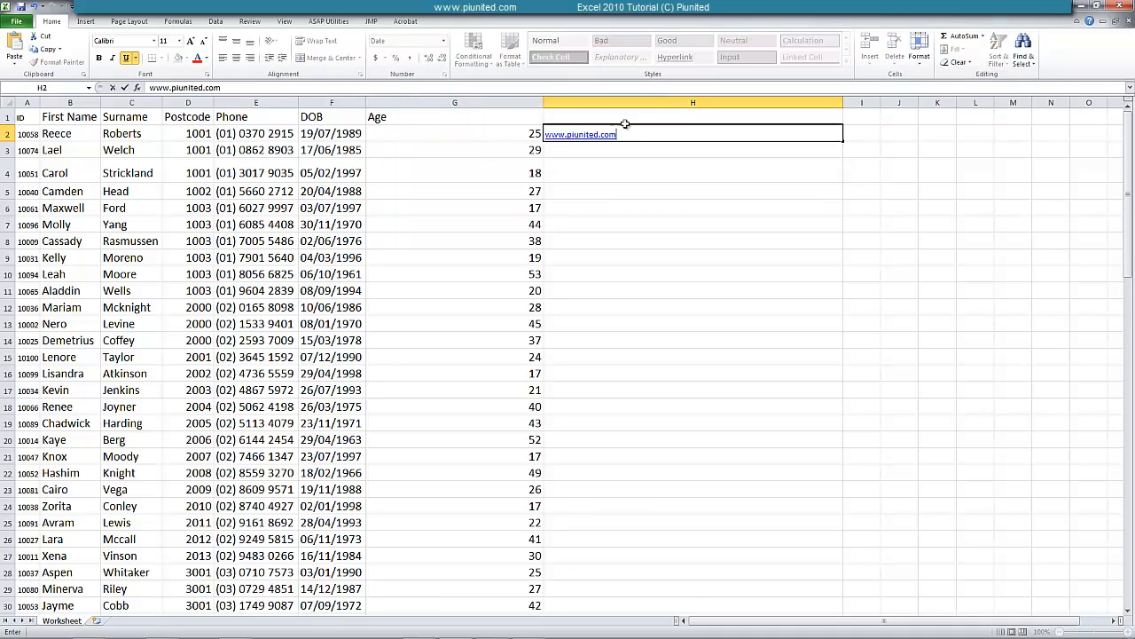
left_click(180, 44)
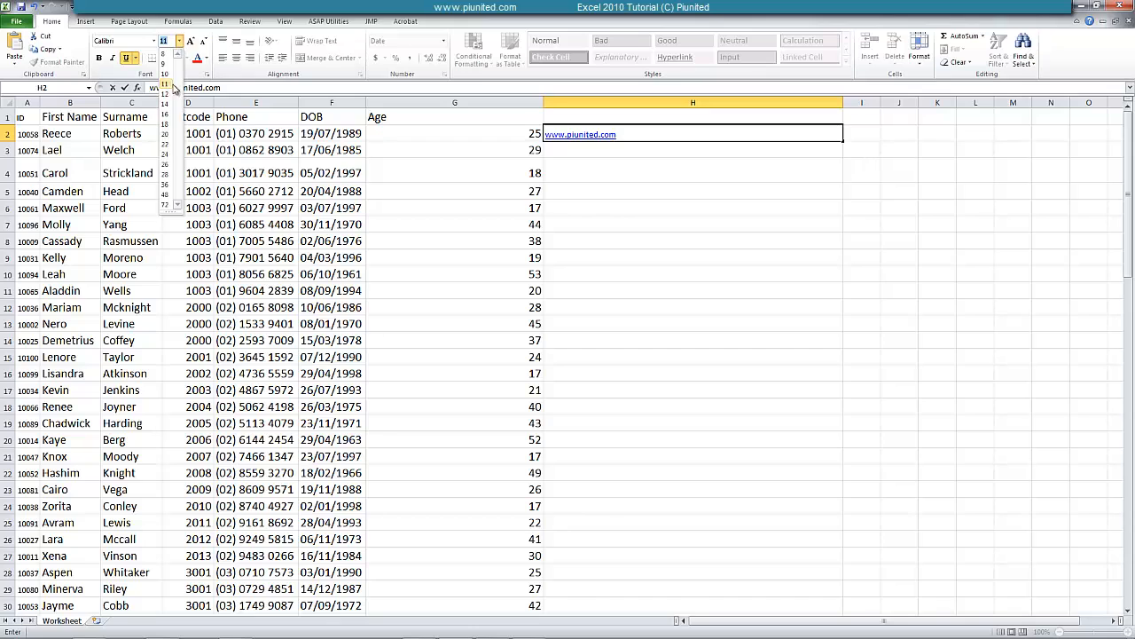
left_click(168, 149)
left_click(683, 204)
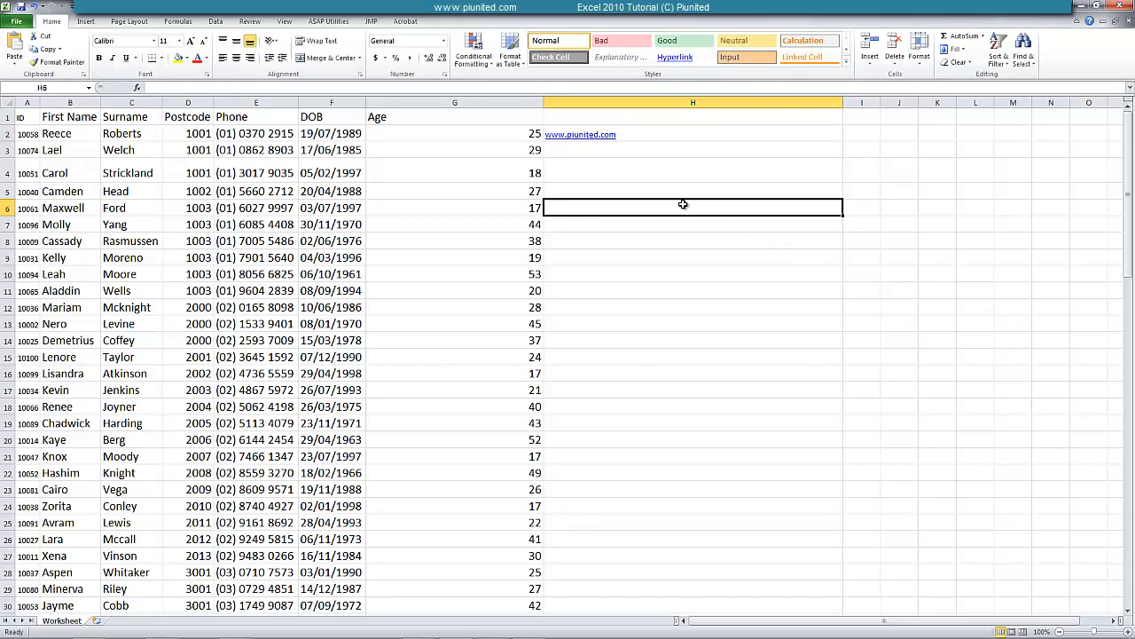